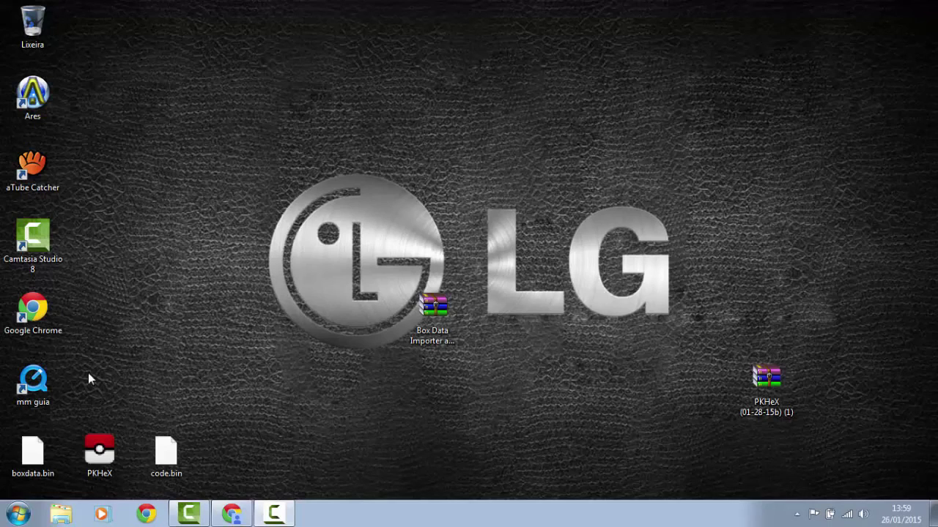
Try opening boxdata.bin and select, then deselect, the code.bin and PKHeX desktop icons.
left_click_drag(68, 405, 123, 471)
left_click(139, 306)
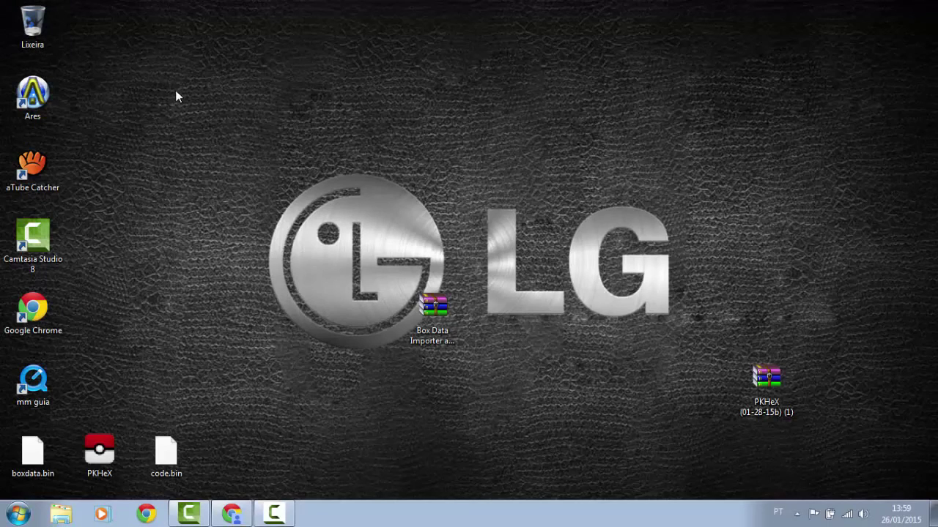
left_click_drag(230, 117, 278, 239)
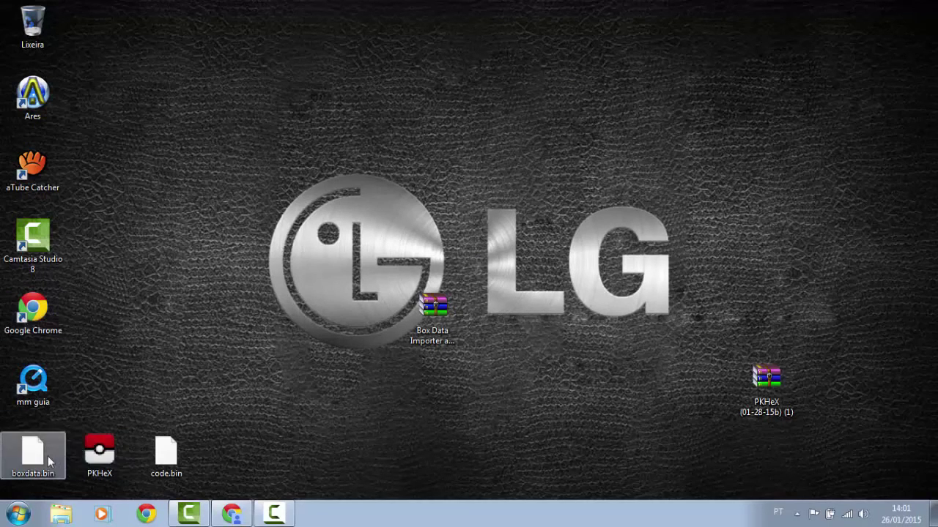
double_click(40, 434)
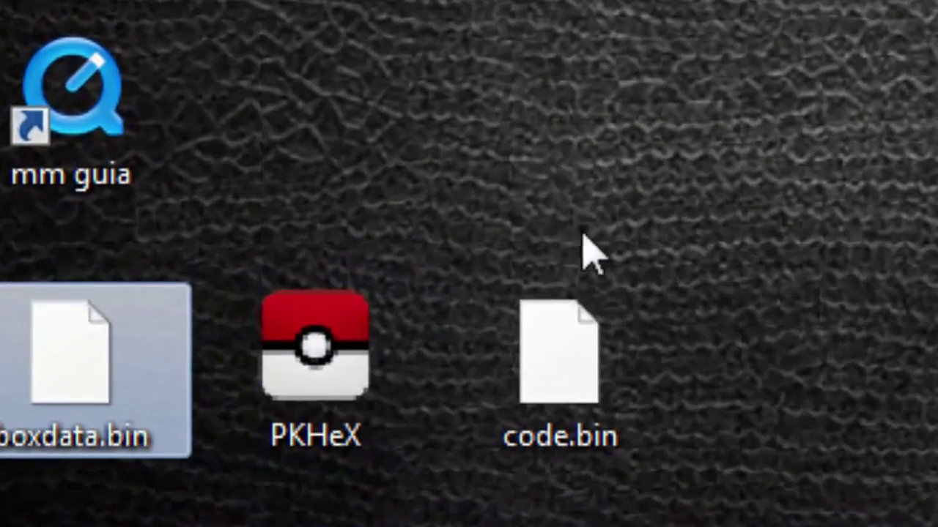
left_click_drag(702, 321, 108, 452)
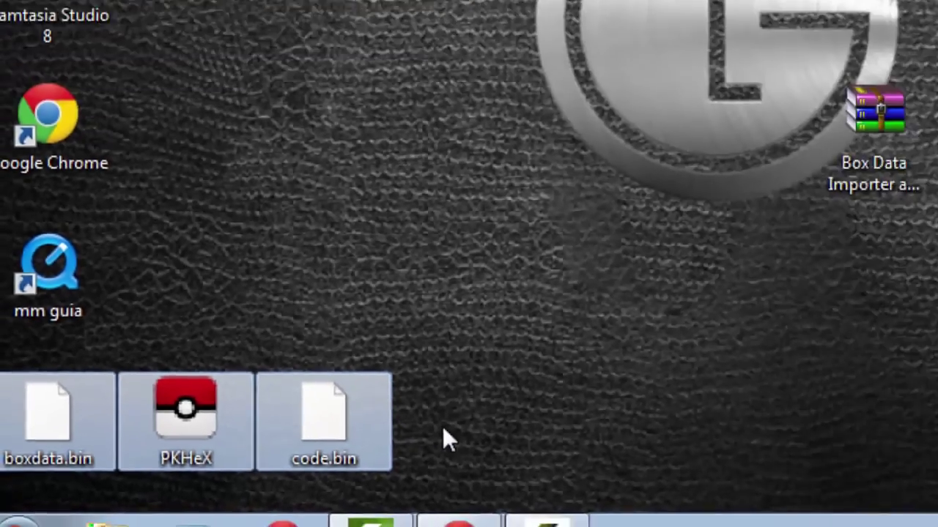
left_click(768, 378)
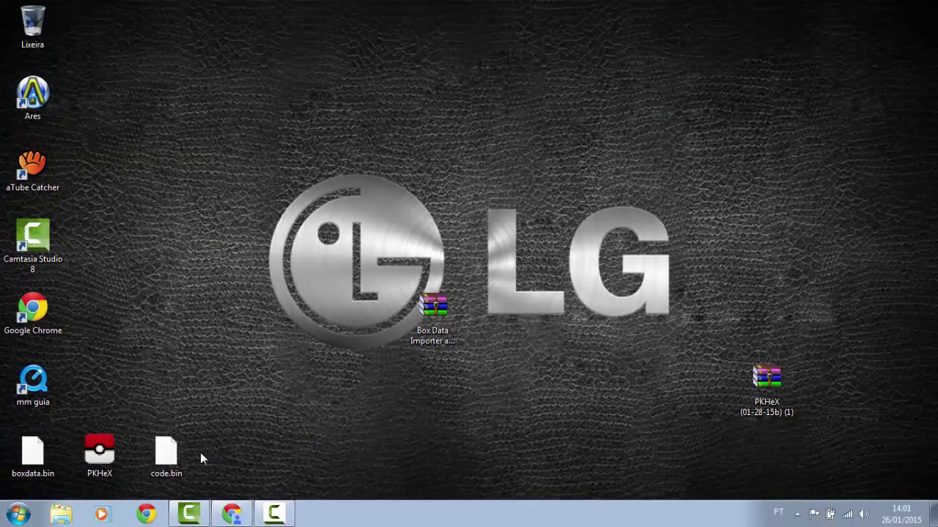
Check the Box Data Importer archive's menu, then select boxdata.bin, PKHeX and code.bin together.
left_click_drag(215, 432, 41, 479)
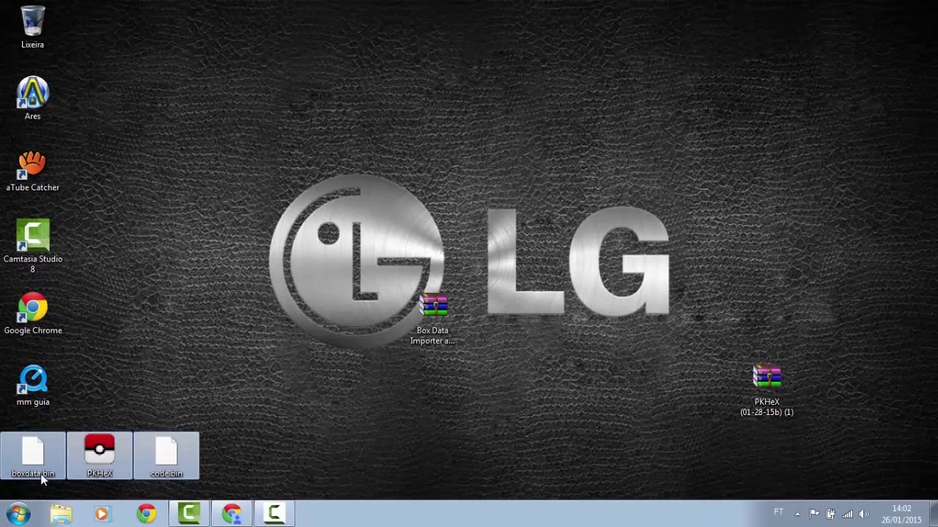
left_click(266, 443)
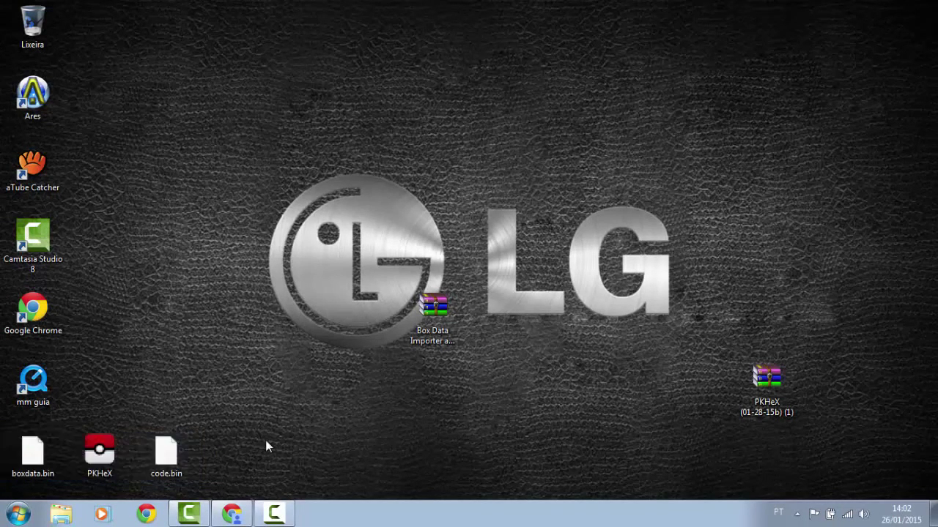
left_click_drag(390, 247, 799, 413)
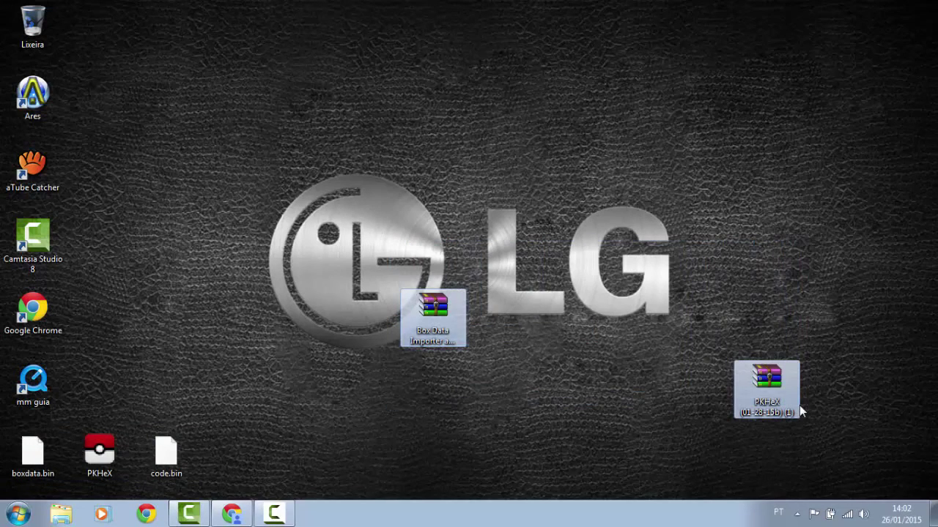
left_click(508, 301)
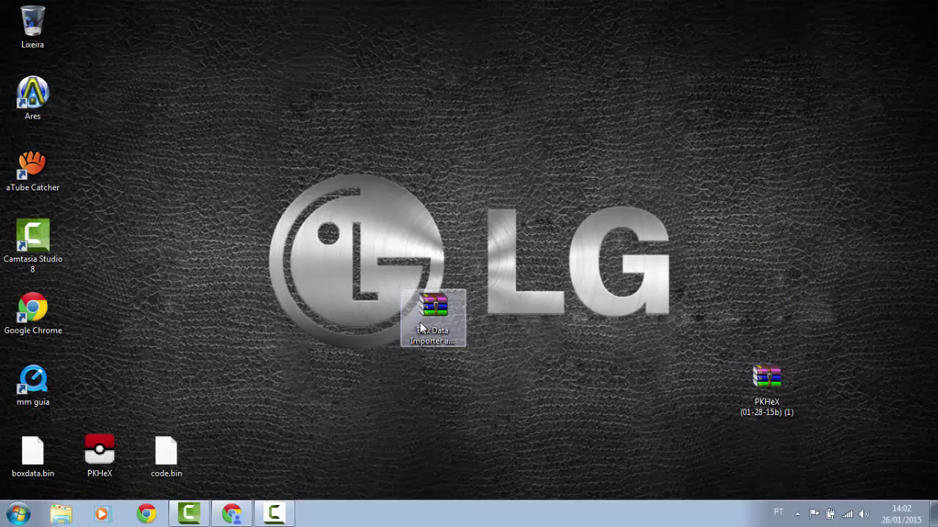
right_click(422, 326)
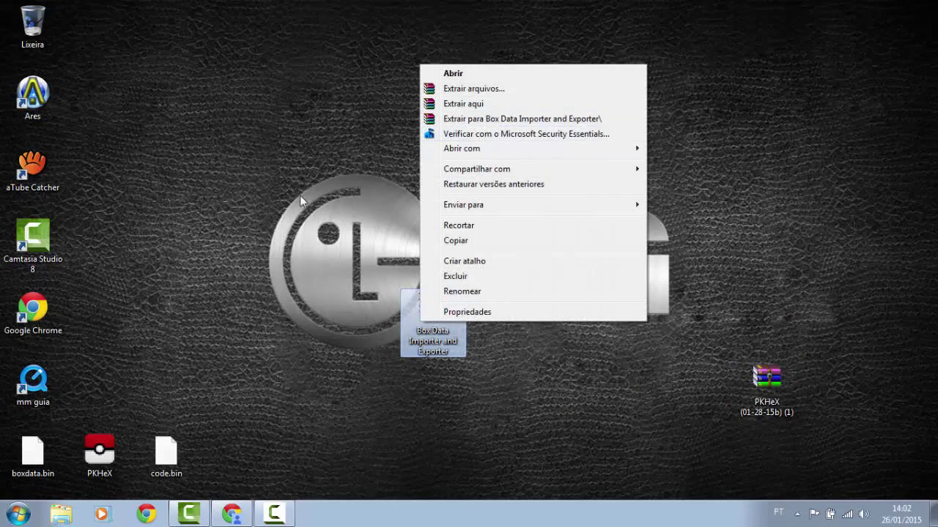
left_click(269, 433)
left_click_drag(259, 445, 7, 469)
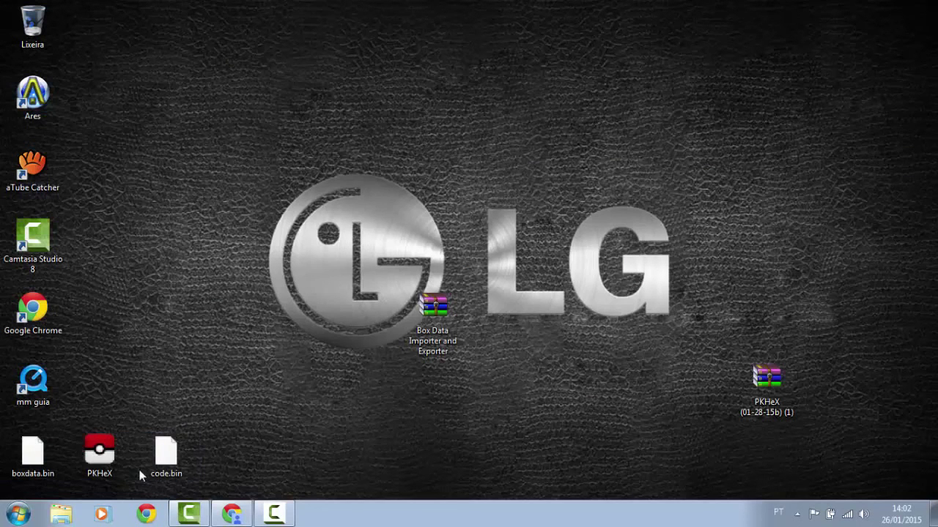
Launch PKHeX from its desktop icon, accepting the security warning with Executar.
double_click(100, 463)
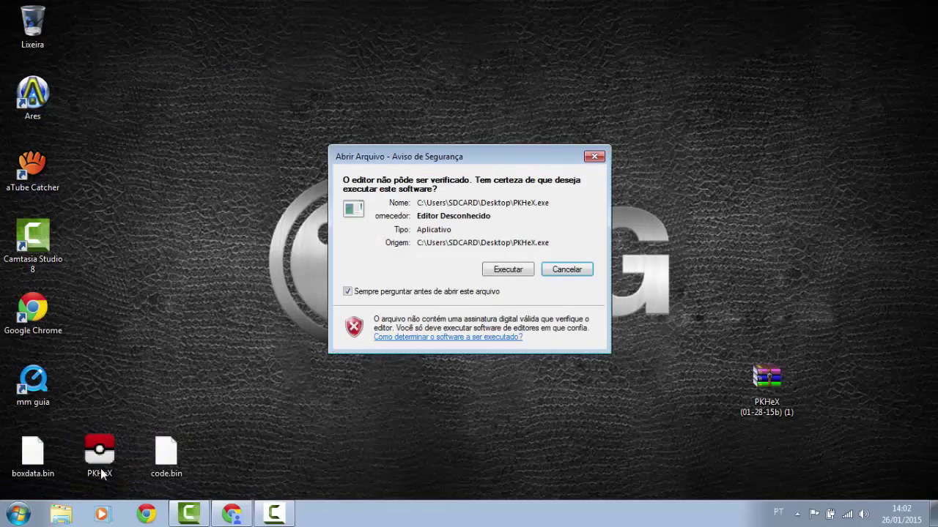
left_click(511, 271)
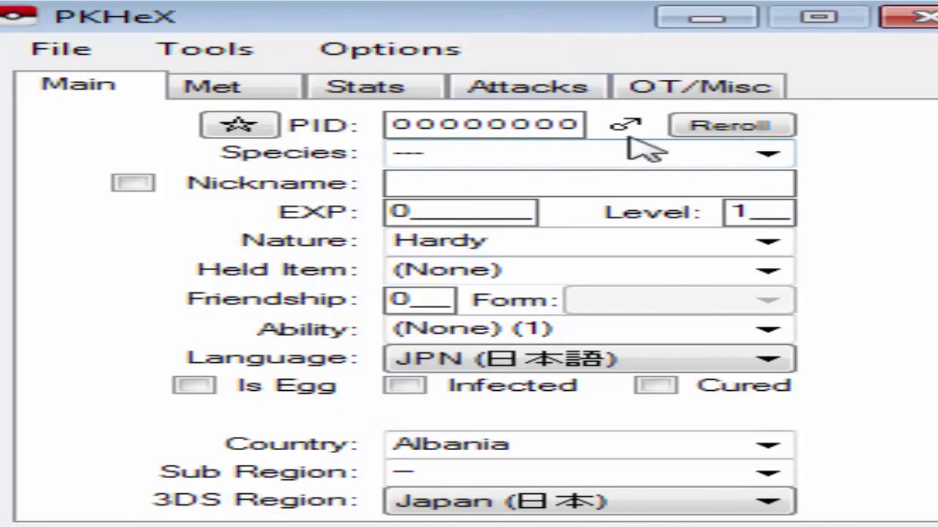
Type 'Arc' in the Species box and choose Arceus from the suggestions.
left_click(768, 156)
scroll(663, 286, "down", 20)
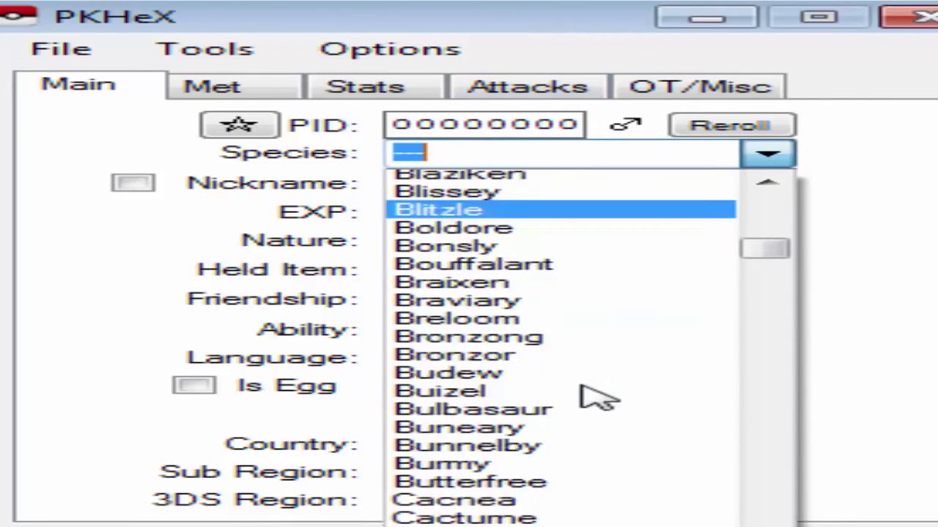
left_click(545, 275)
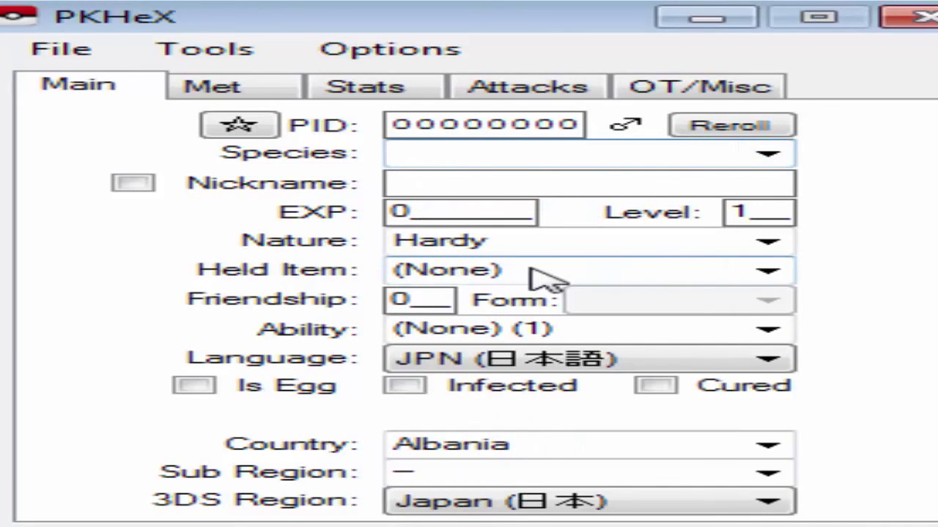
type("aR")
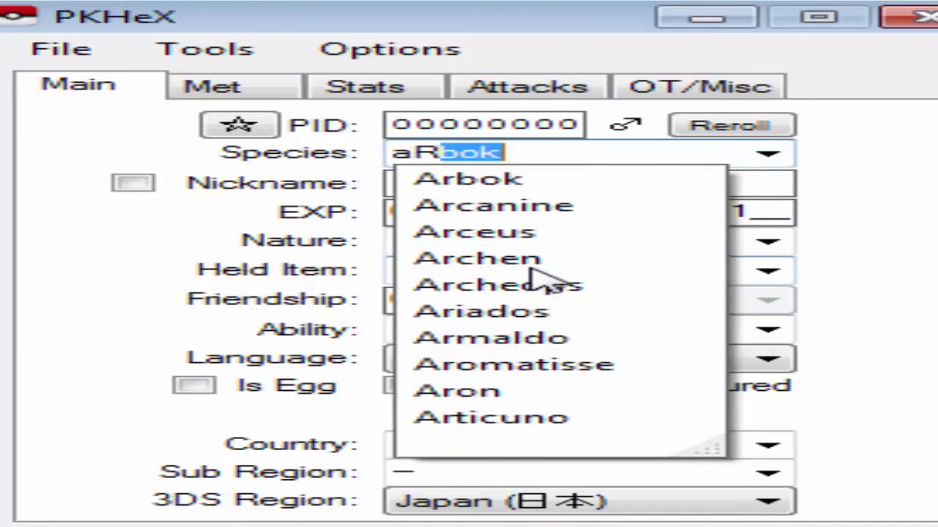
key("BackSpace")
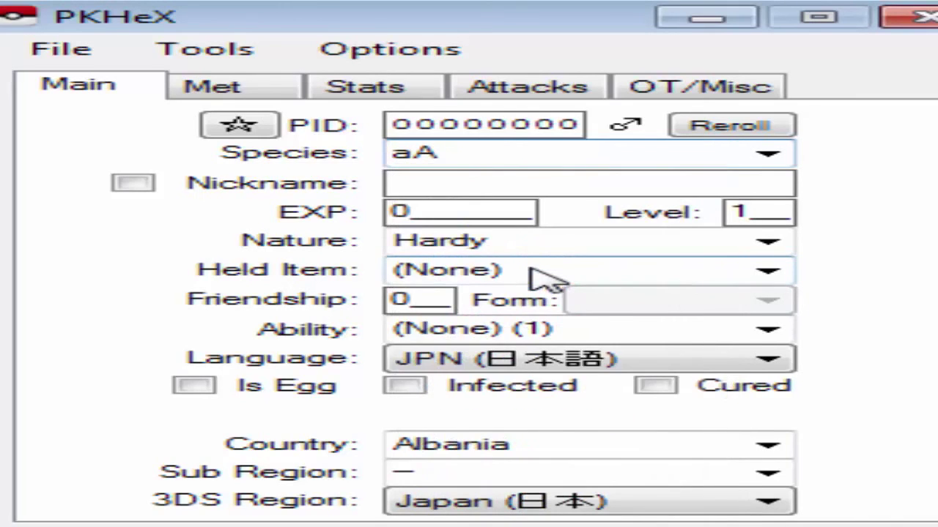
key("BackSpace")
key("BackSpace")
type("A")
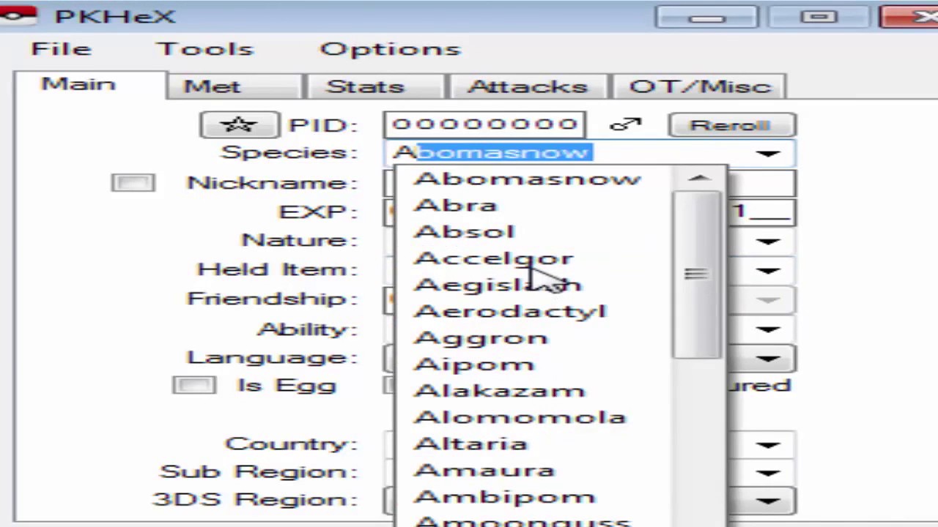
type("rcanine")
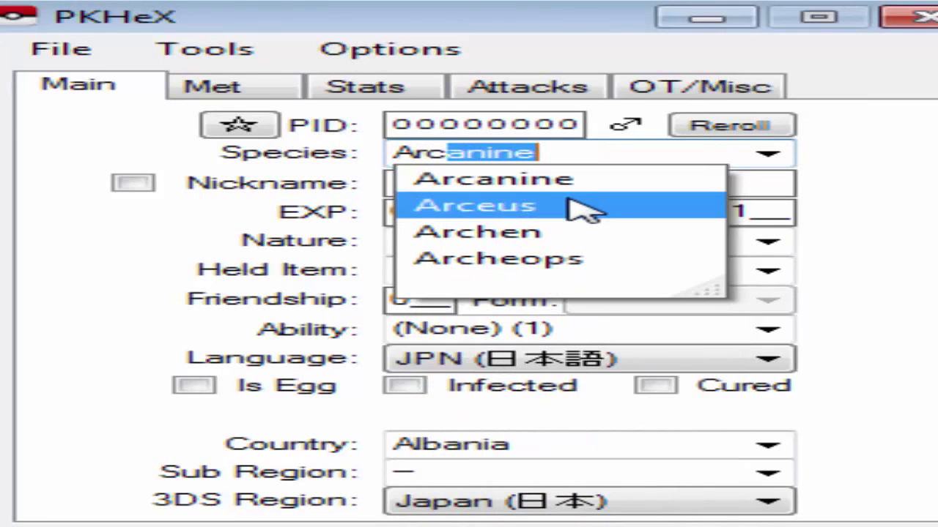
left_click(579, 208)
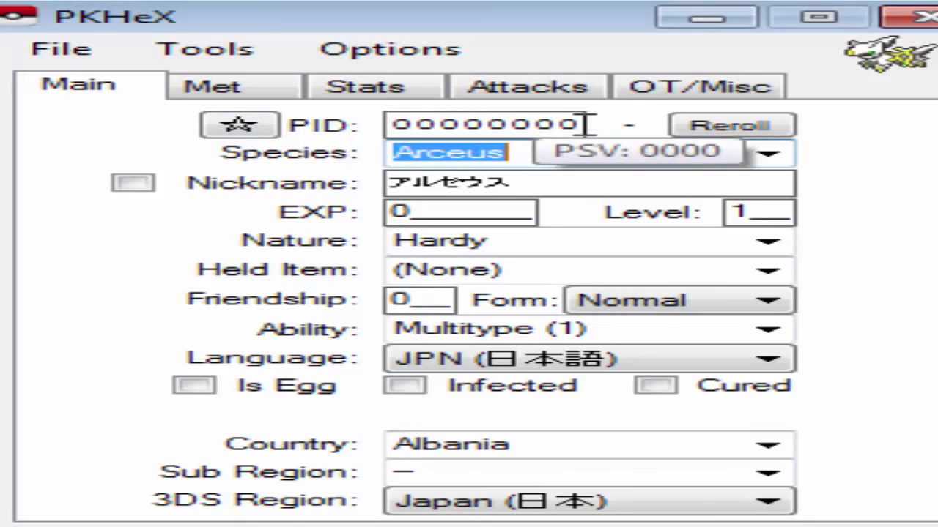
Reroll the PID and make the Arceus shiny with PID F132153B, enabling a custom nickname.
left_click(236, 126)
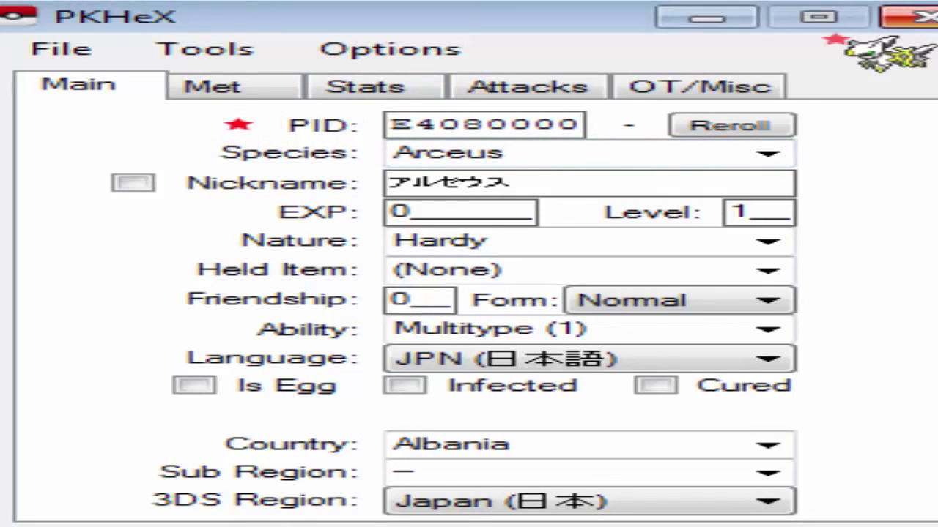
mouse_move(429, 118)
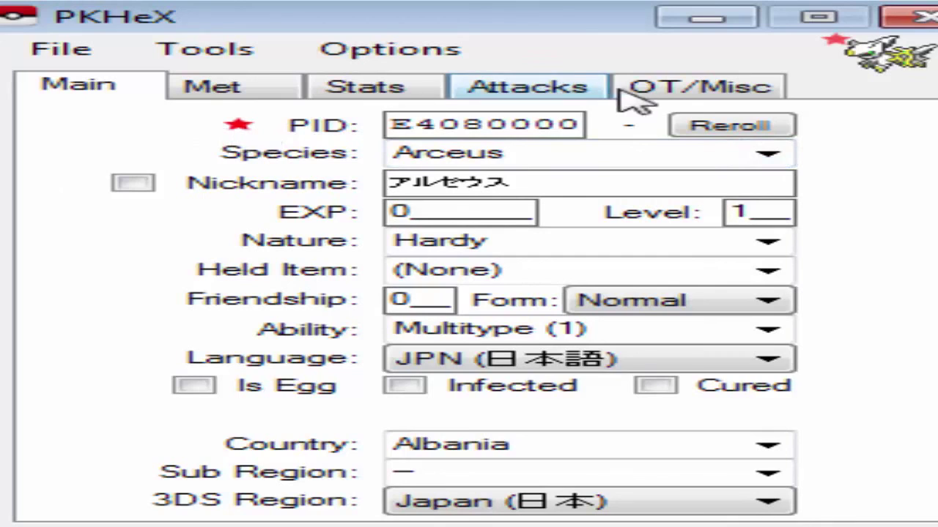
left_click(735, 132)
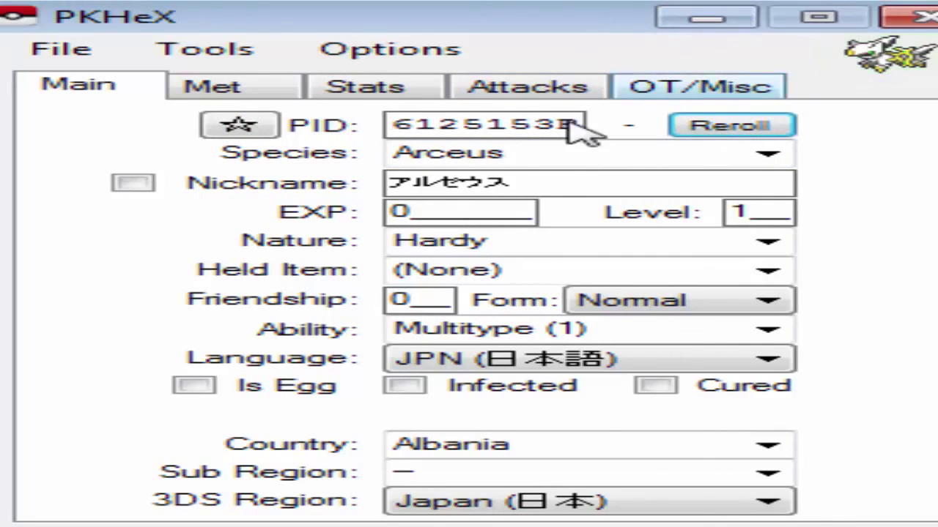
left_click(233, 132)
left_click(233, 132)
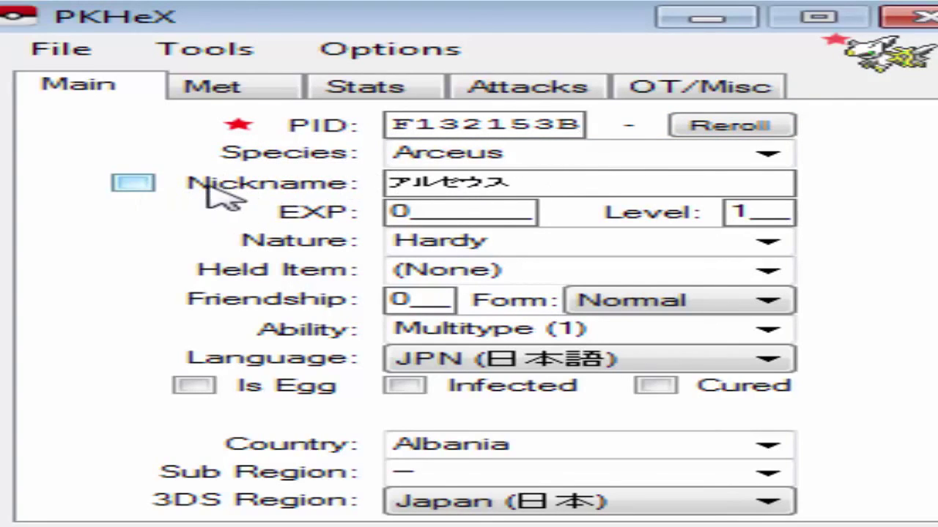
left_click(139, 183)
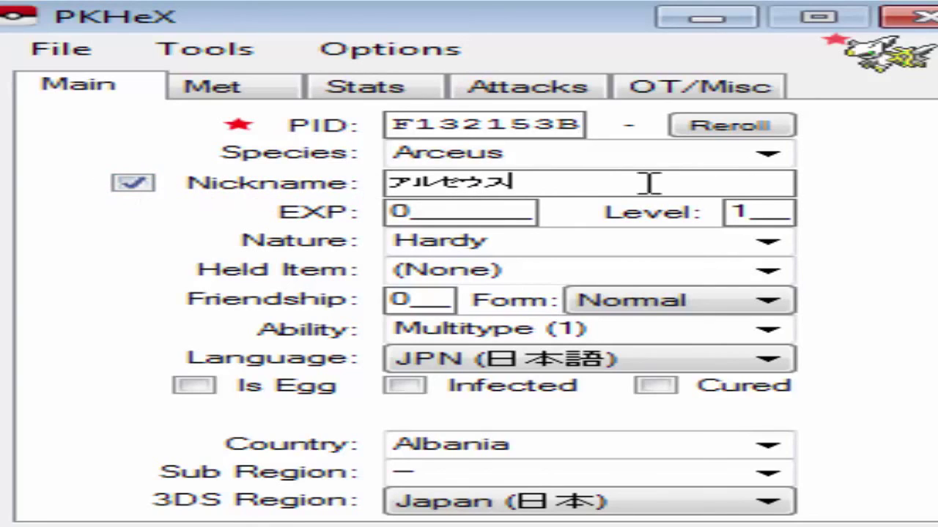
Replace the default Japanese nickname with DEUS.
left_click(718, 182)
key("BackSpace")
key("BackSpace")
key("BackSpace")
key("BackSpace")
key("BackSpace")
type("DEUS")
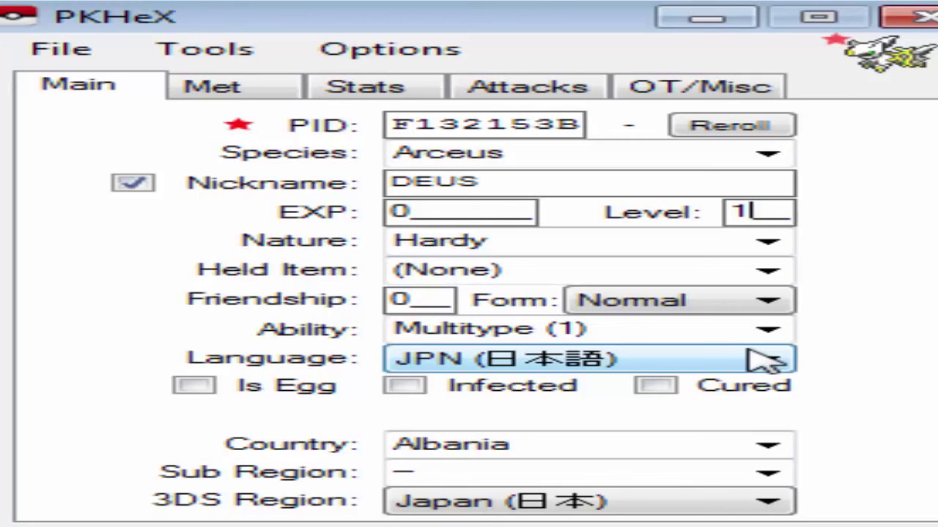
Set the Arceus to level 100 with a Timid nature.
type("00")
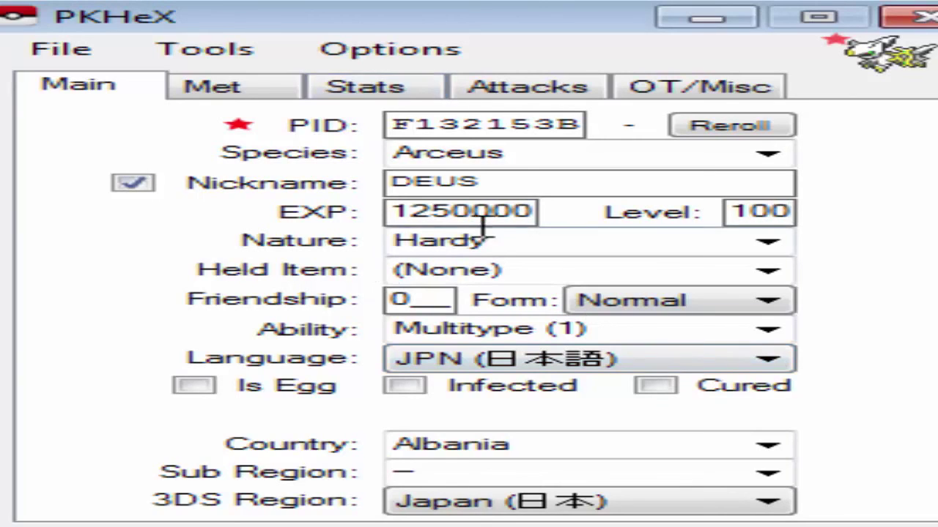
left_click(768, 243)
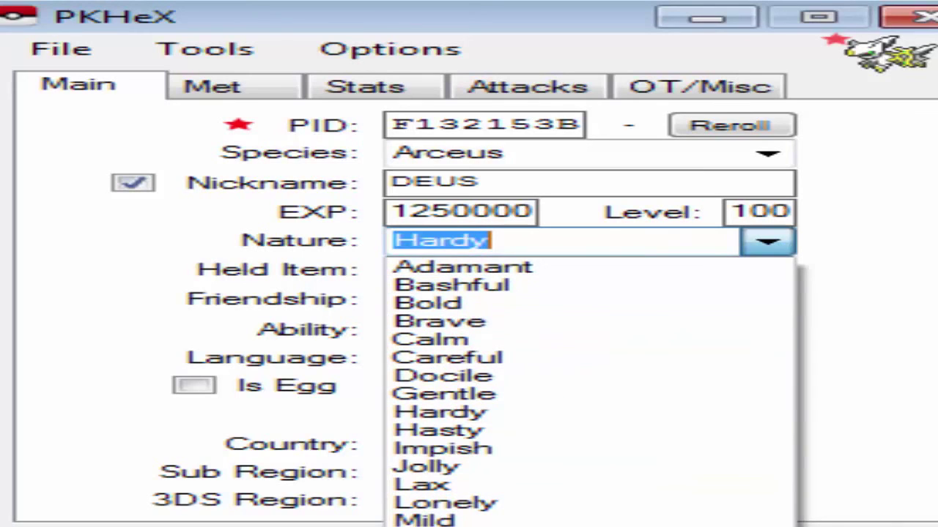
key("t")
key("Return")
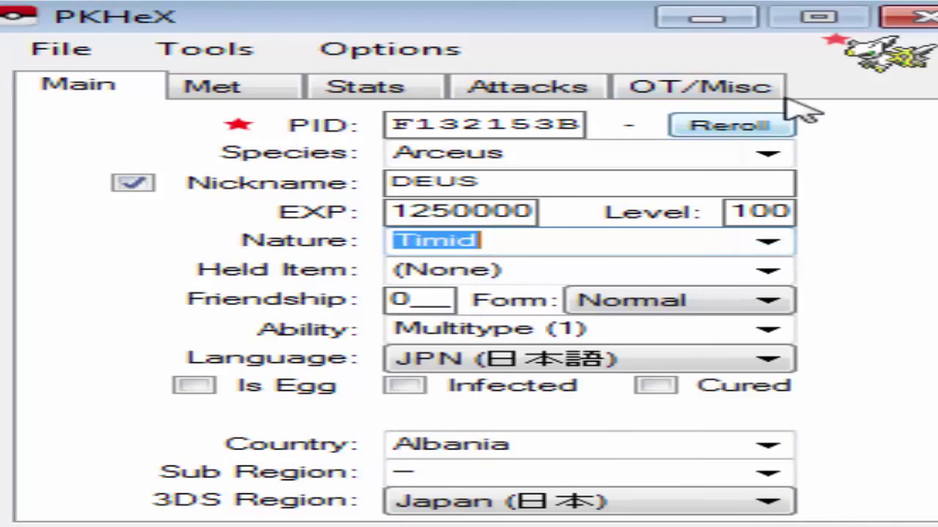
Browse the Held Item list and leave it at (None).
left_click(767, 271)
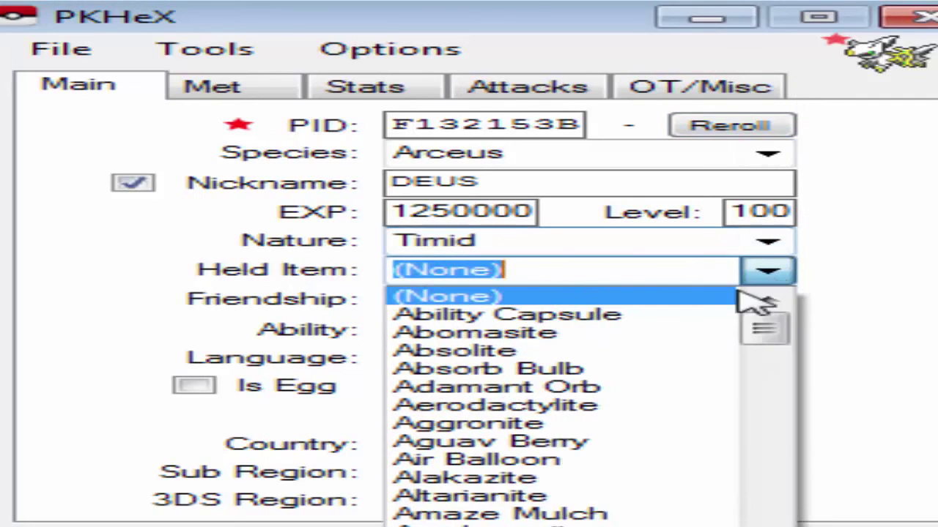
scroll(582, 444, "down", 12)
scroll(570, 443, "down", 20)
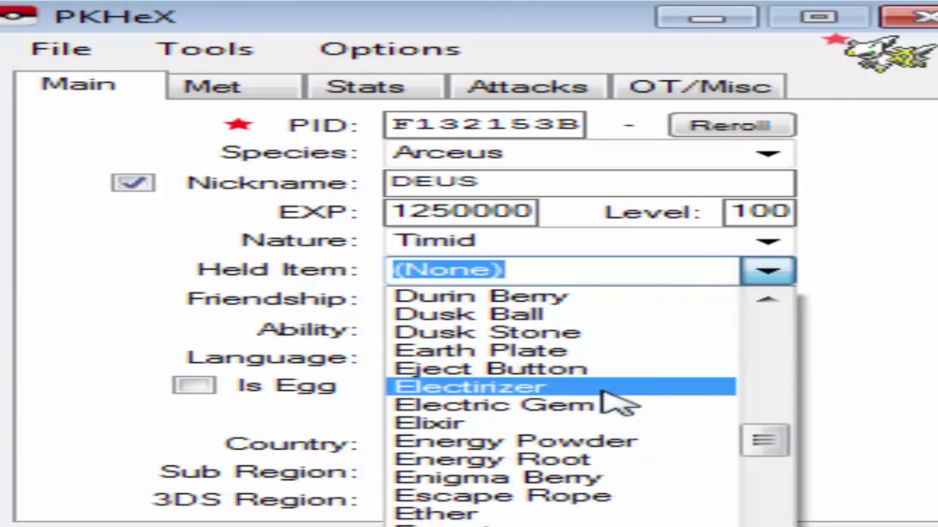
scroll(614, 399, "up", 20)
scroll(615, 402, "up", 15)
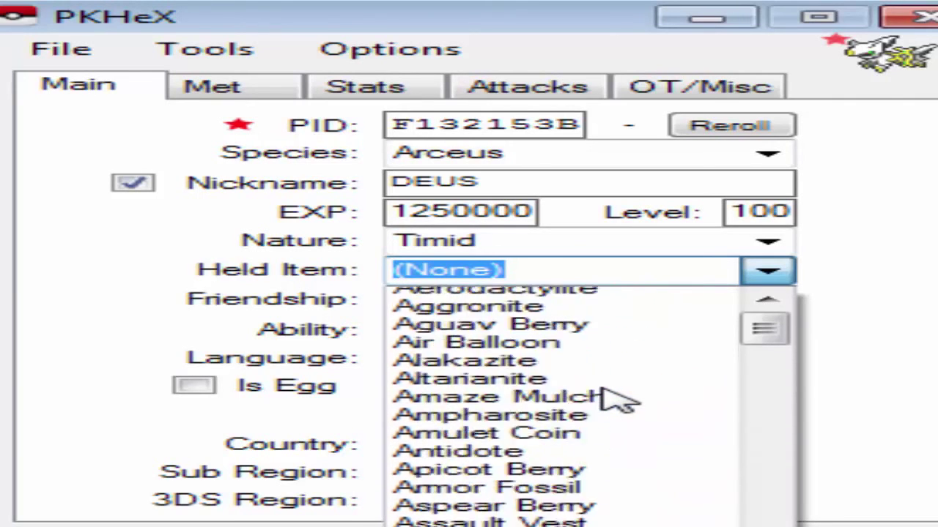
left_click(755, 282)
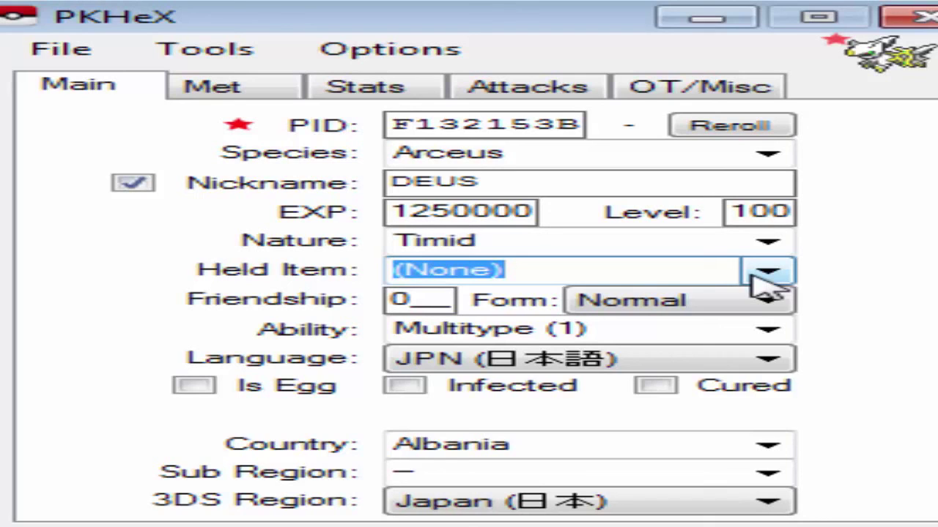
Give the Arceus an Ability Capsule to hold and enter 255 as its friendship.
left_click(751, 276)
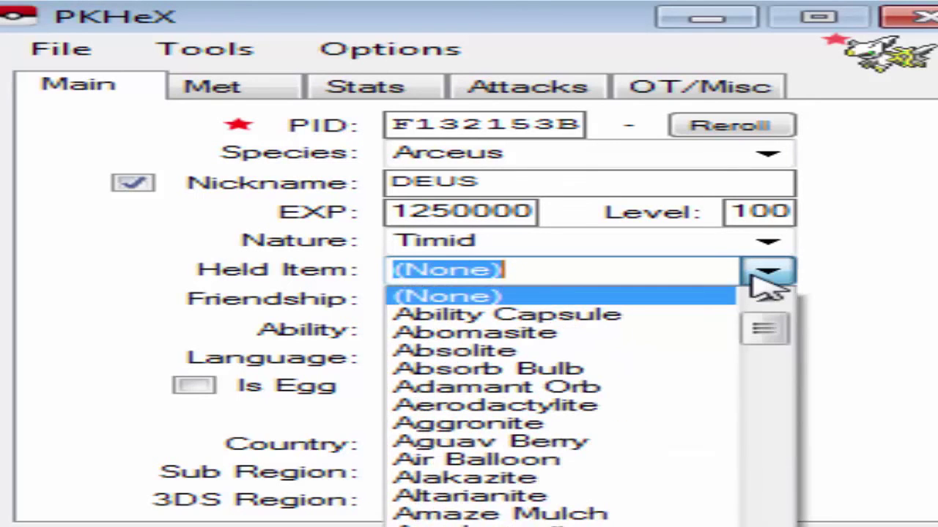
left_click(567, 317)
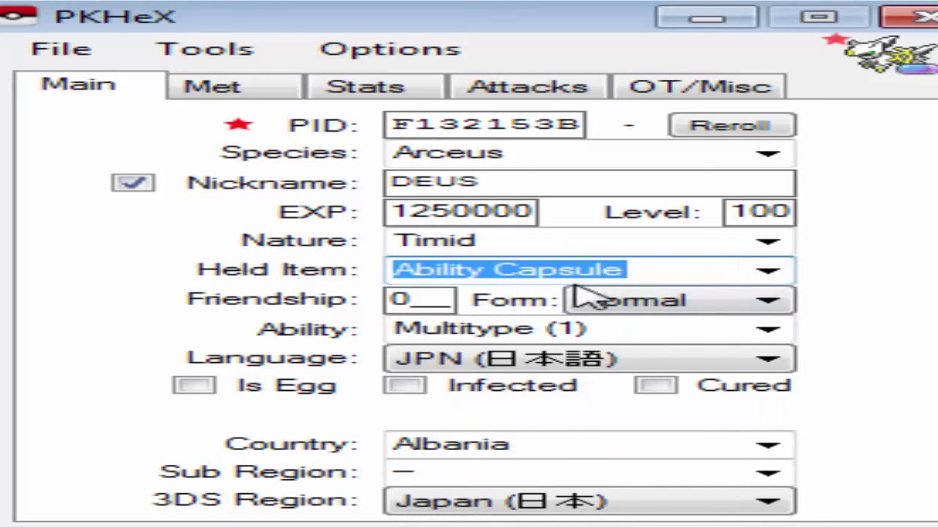
left_click(413, 299)
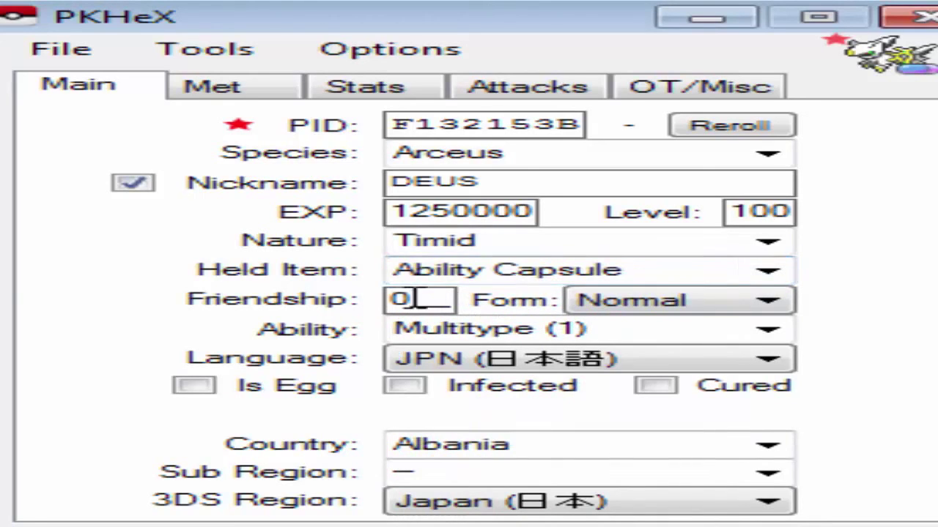
key("BackSpace")
type("255")
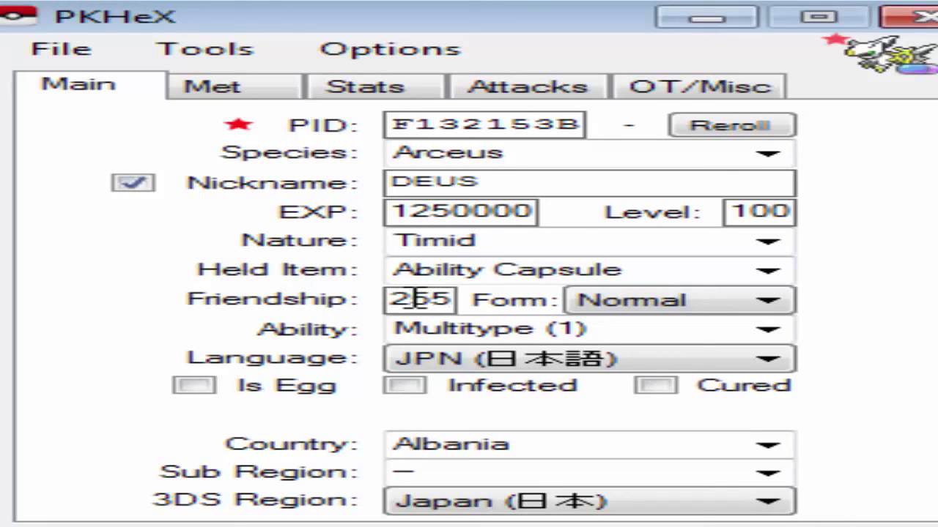
key("BackSpace")
key("BackSpace")
key("BackSpace")
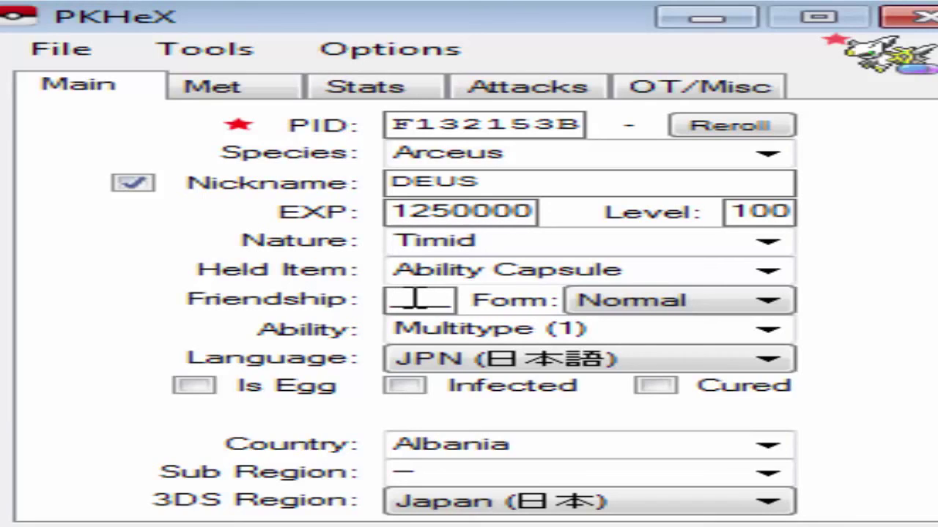
type("255")
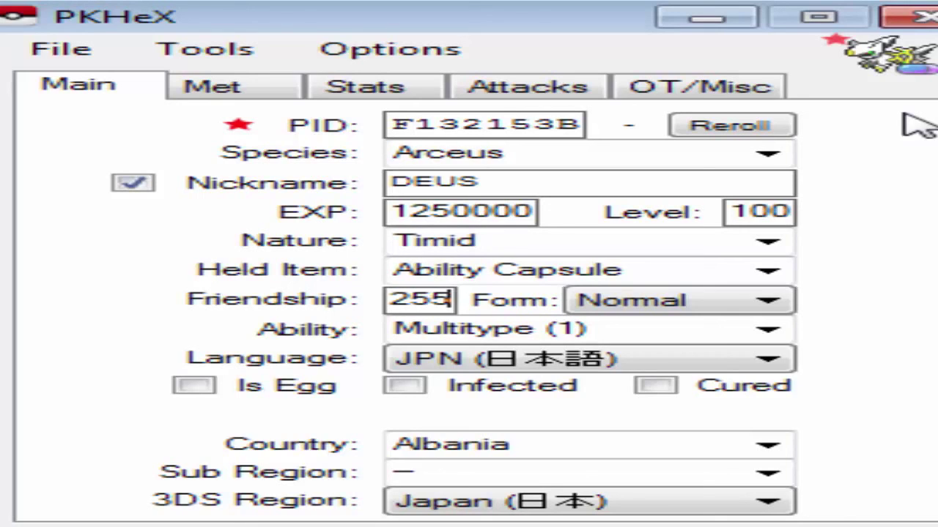
Set the Arceus form to Dark, keeping Multitype (1) as its ability.
left_click(641, 306)
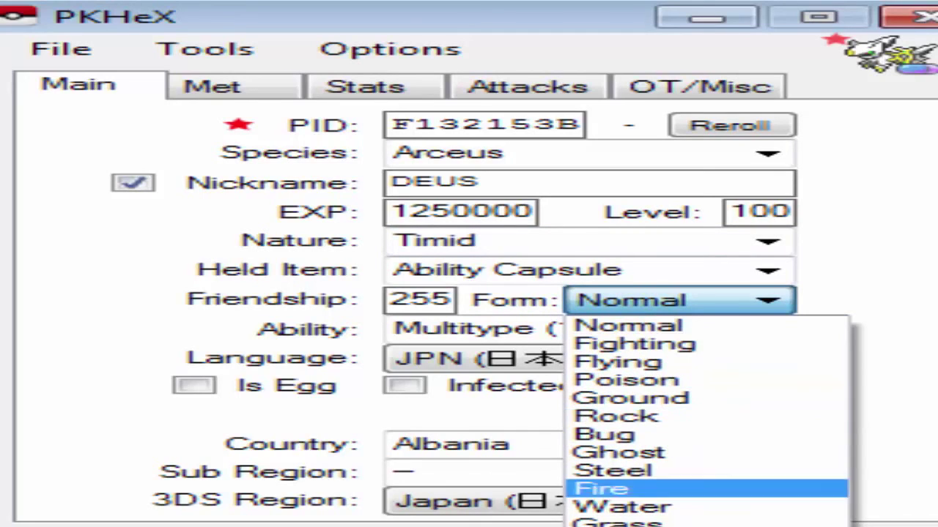
left_click(619, 525)
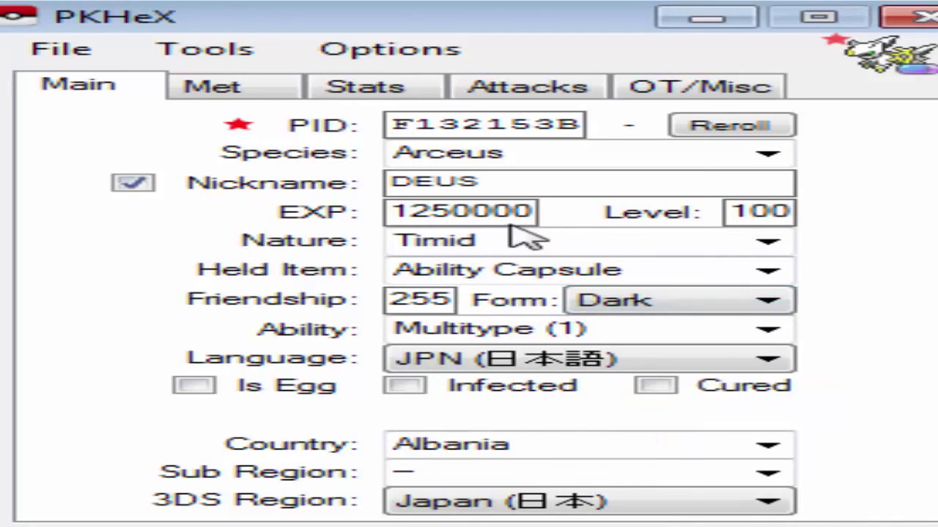
left_click(769, 333)
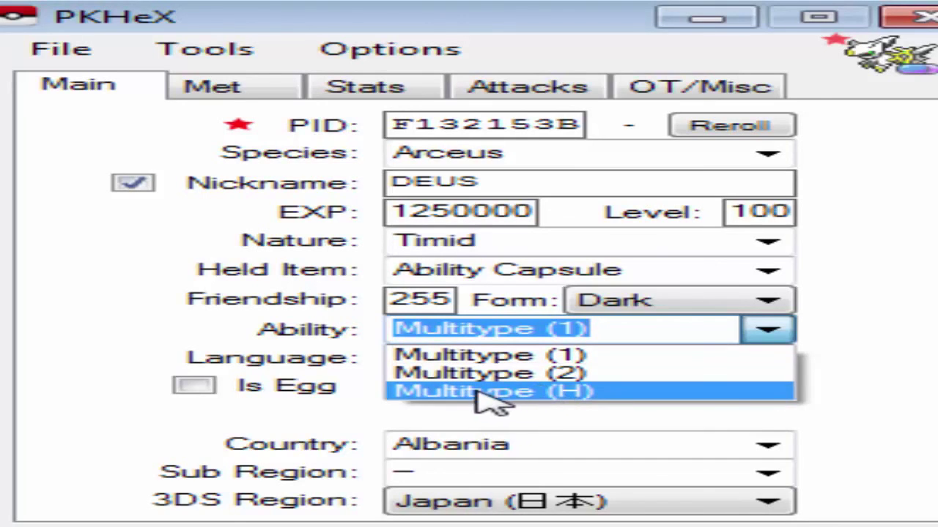
left_click(784, 329)
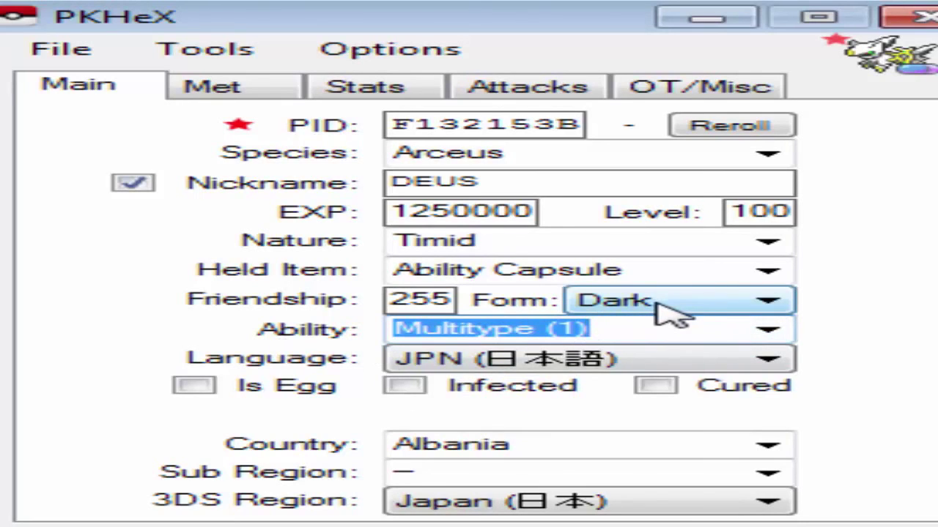
left_click(762, 332)
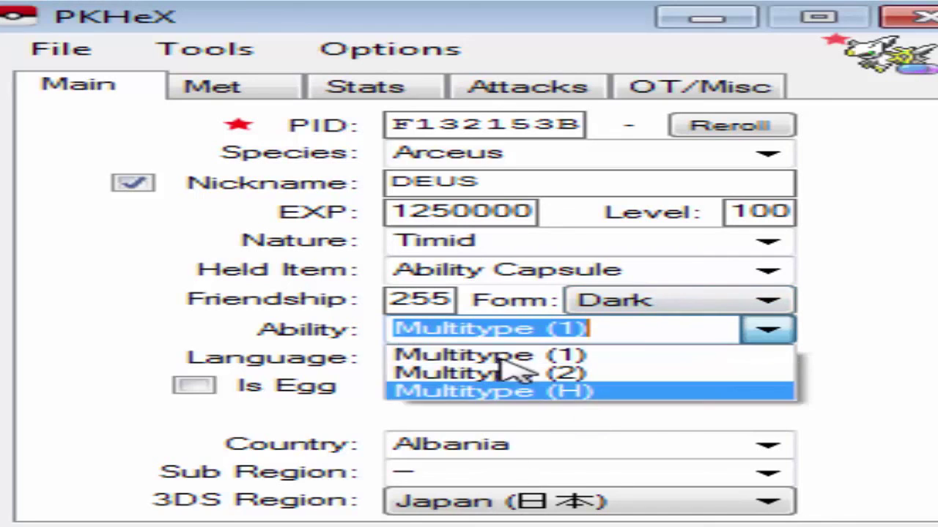
left_click(848, 345)
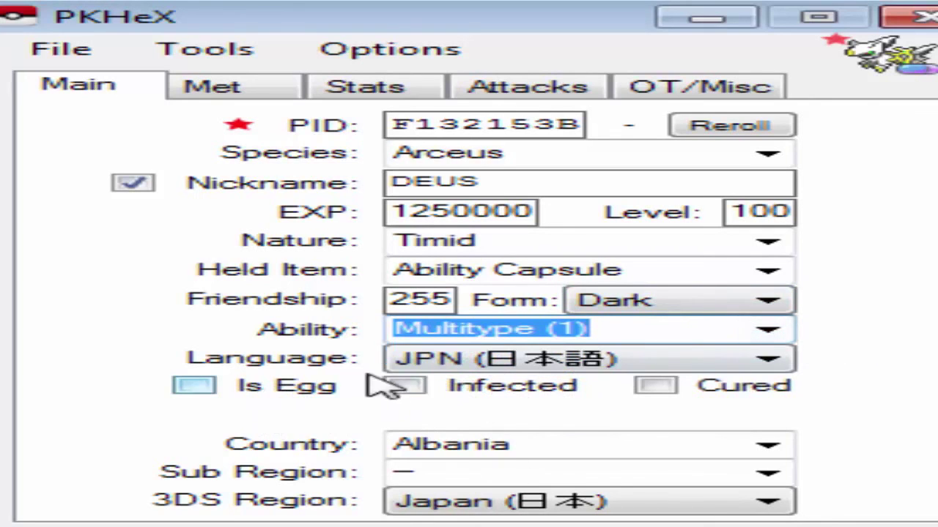
left_click(446, 356)
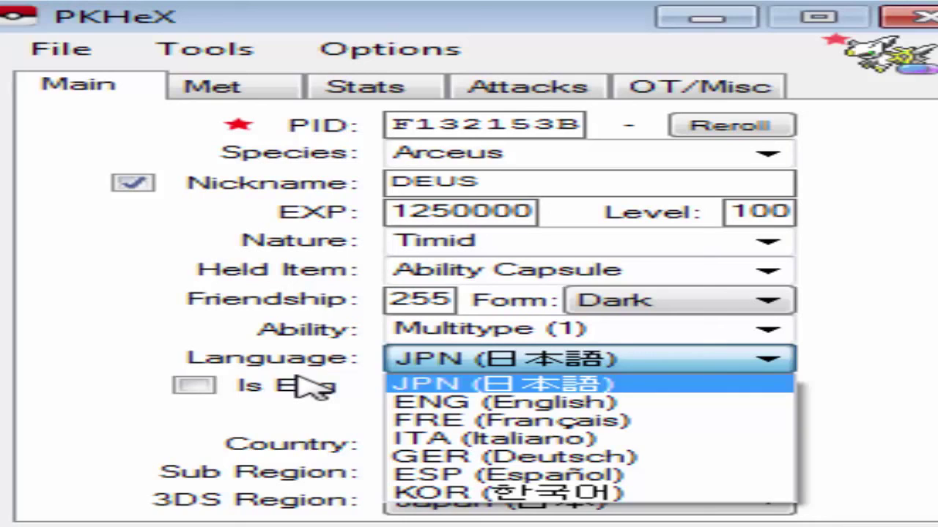
Set the language to ENG (English) and give cured Pokérus with PkRs value 4.
left_click(578, 405)
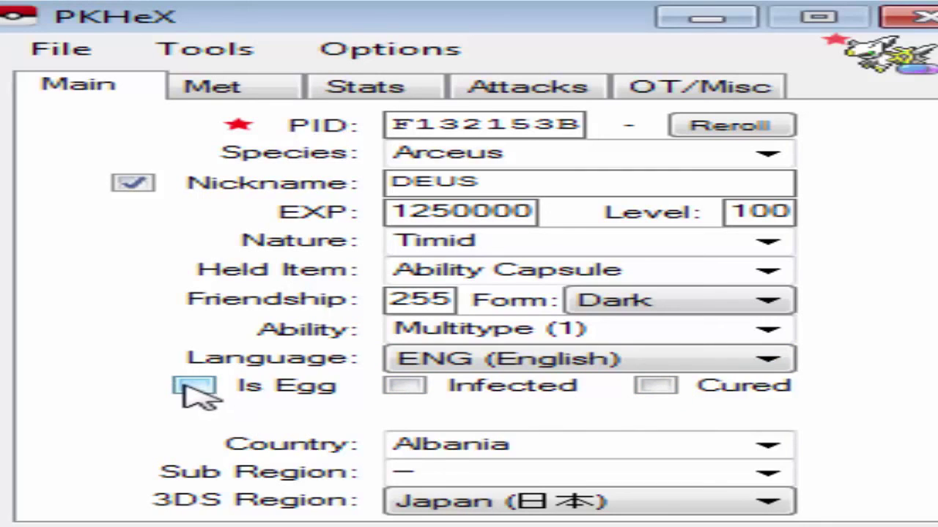
left_click(656, 386)
left_click(596, 415)
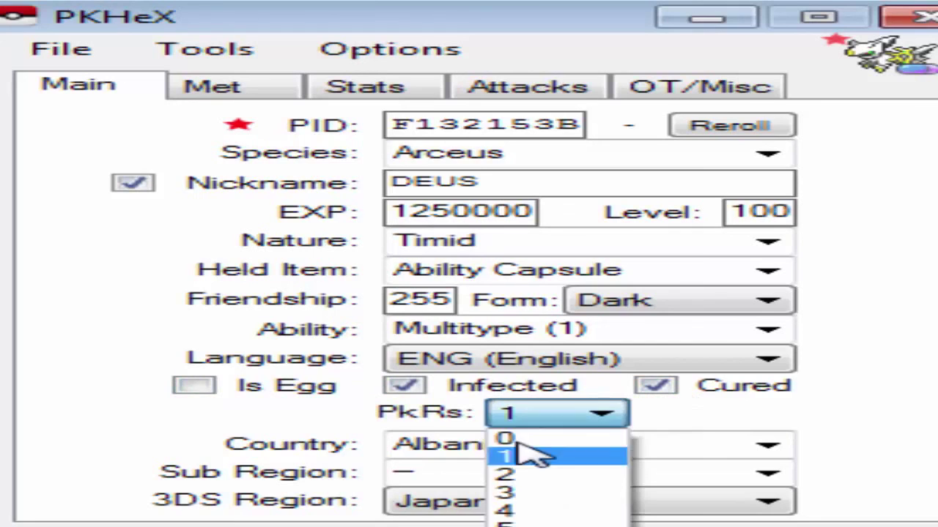
left_click(505, 511)
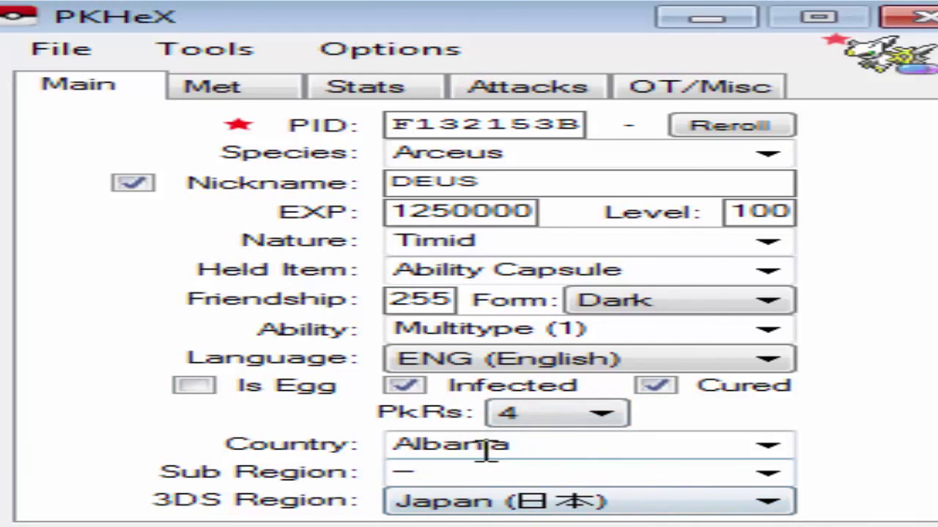
left_click(769, 444)
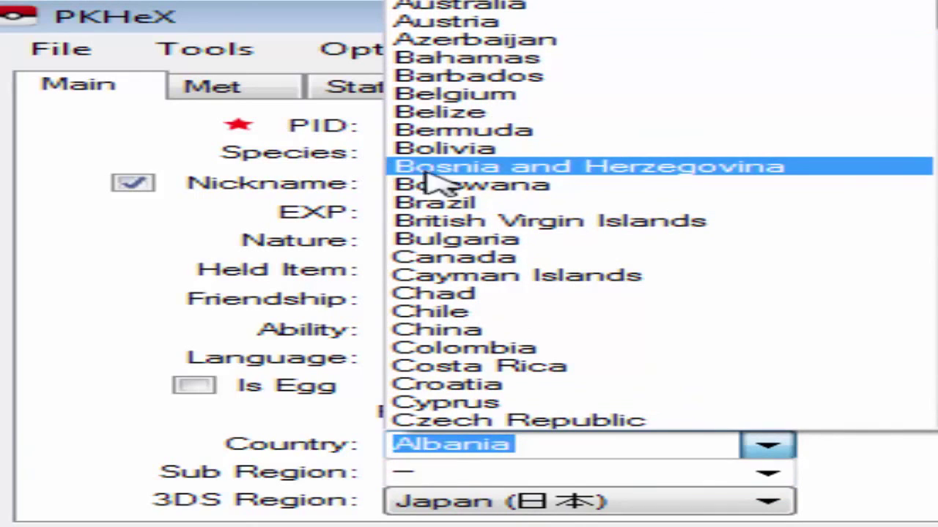
Set country Brazil, sub region Acre, and 3DS region Americas (NA/SA).
left_click(531, 202)
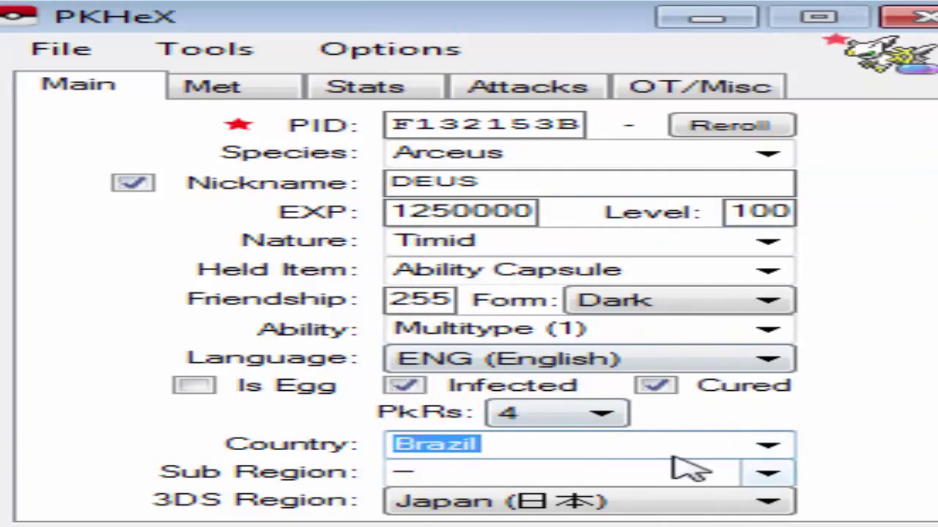
left_click(767, 475)
left_click(594, 6)
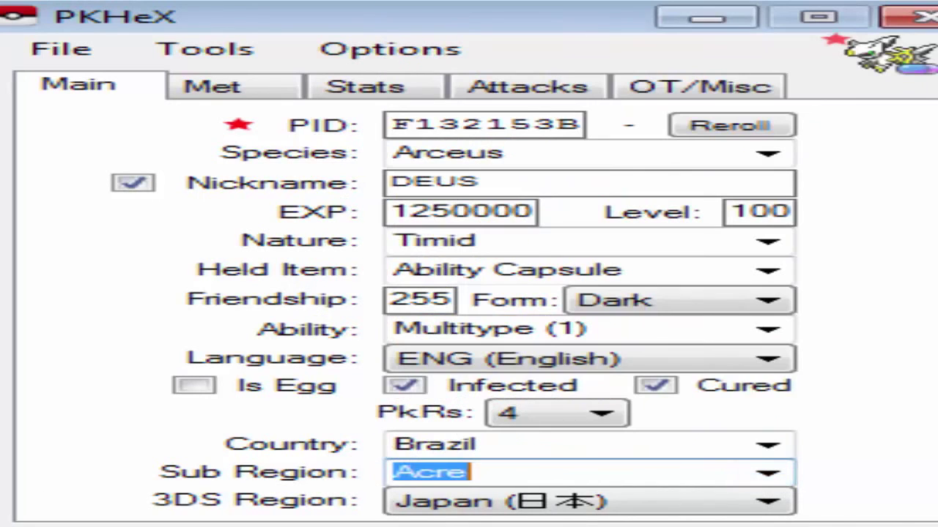
left_click(630, 504)
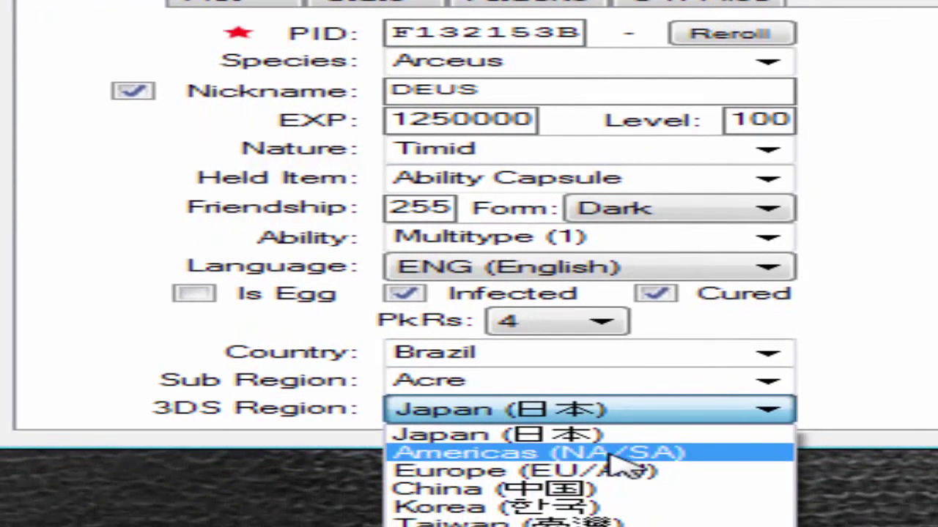
left_click(609, 455)
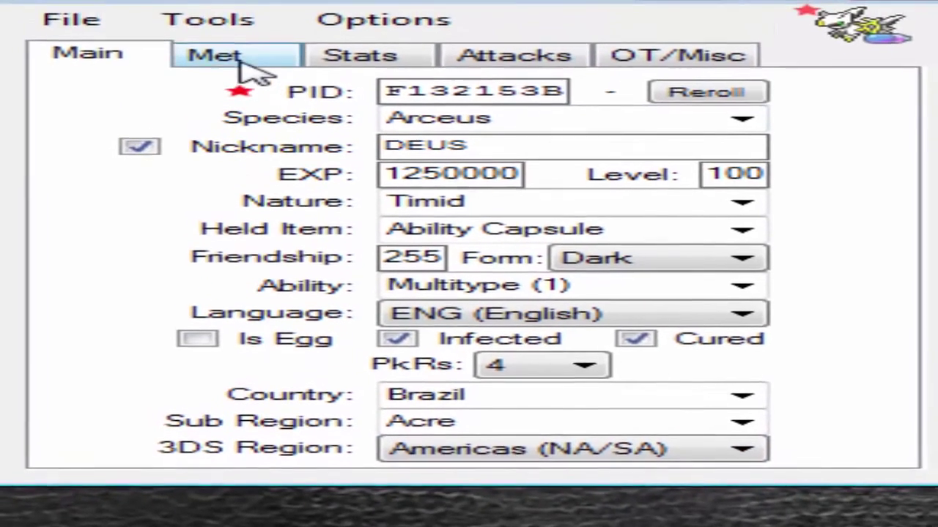
On the Met tab, keep AS as origin game and choose a Link Trade (Egg) as met location.
left_click(244, 63)
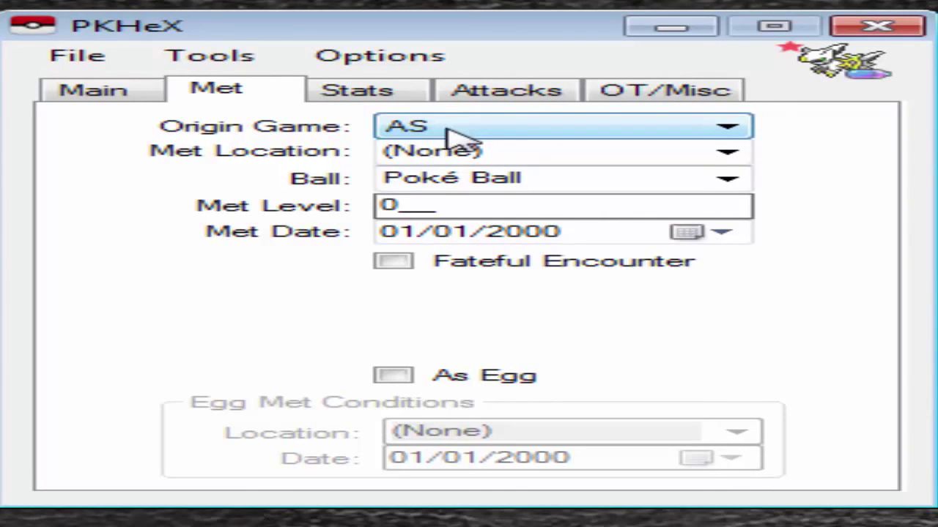
left_click(446, 130)
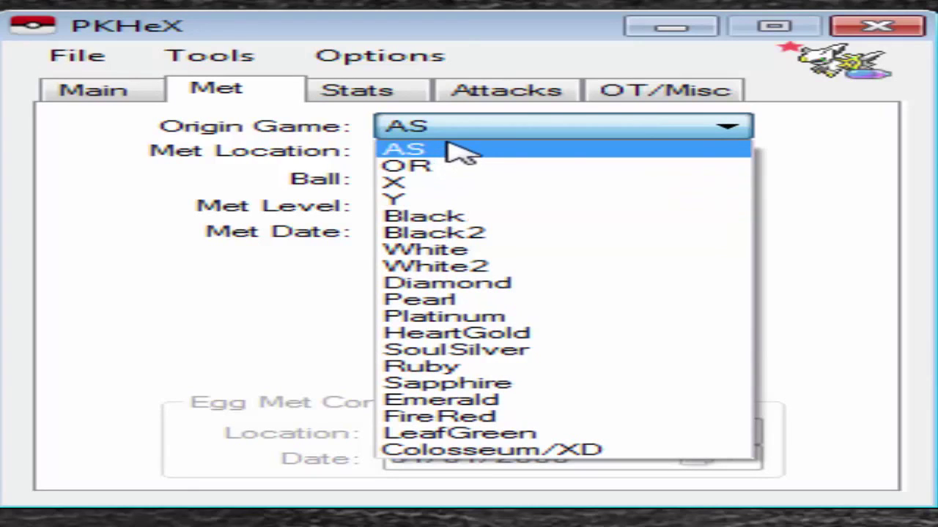
left_click(486, 146)
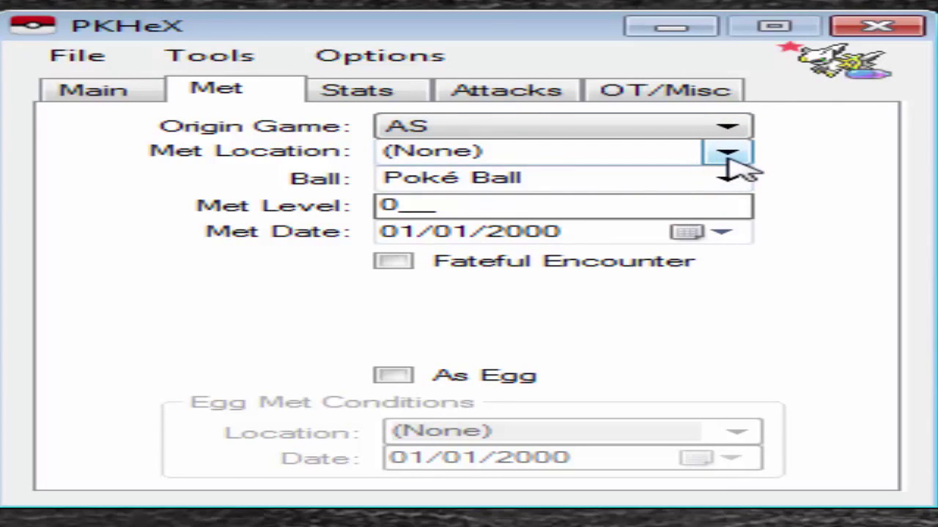
left_click(728, 161)
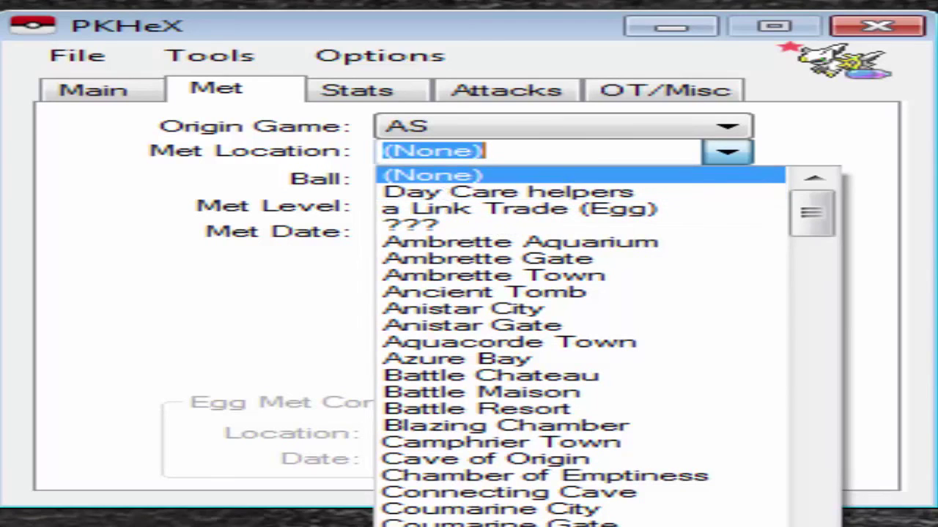
left_click(553, 210)
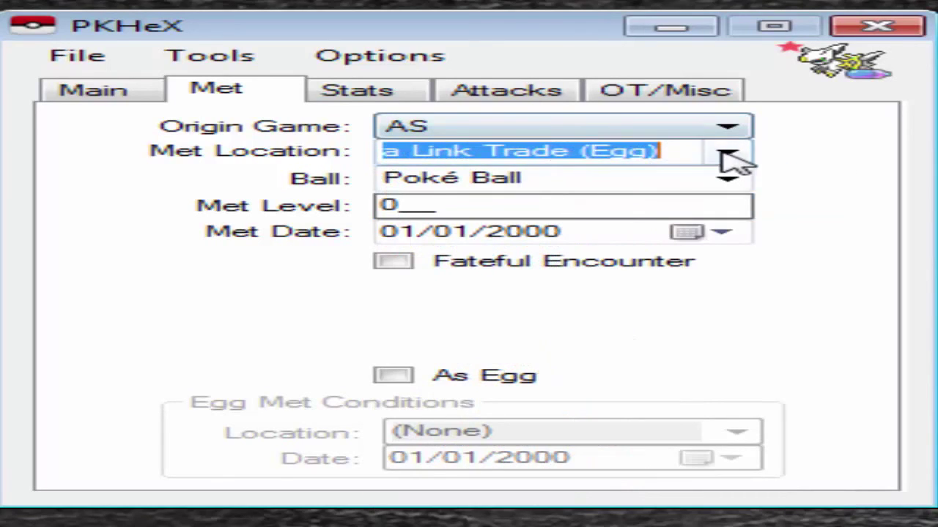
left_click(726, 152)
scroll(595, 192, "down", 5)
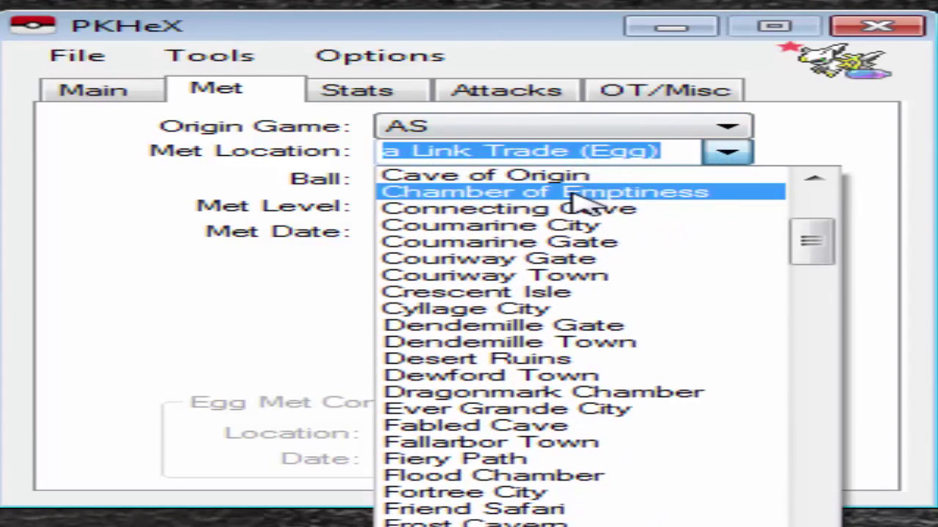
scroll(586, 203, "up", 2)
scroll(594, 202, "up", 5)
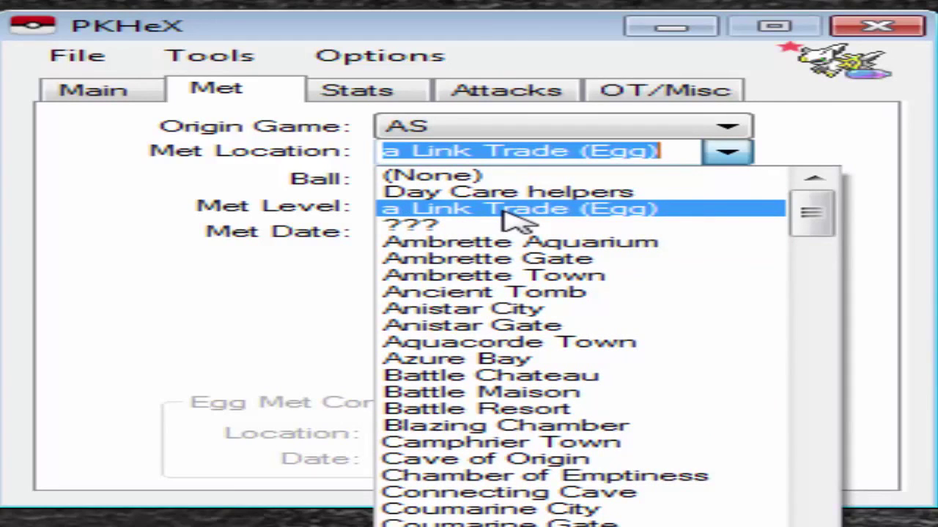
left_click(513, 210)
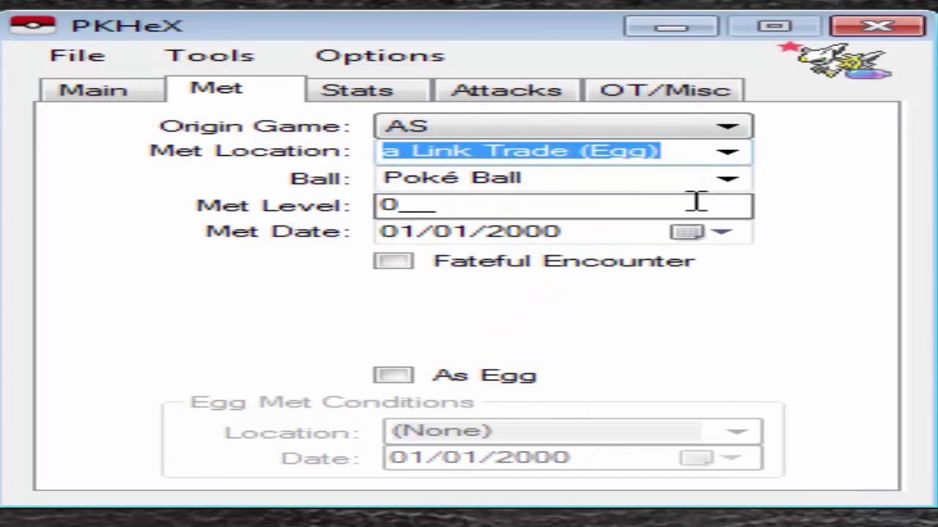
Set the capture ball to Premier Ball and the met level to 60.
left_click(727, 184)
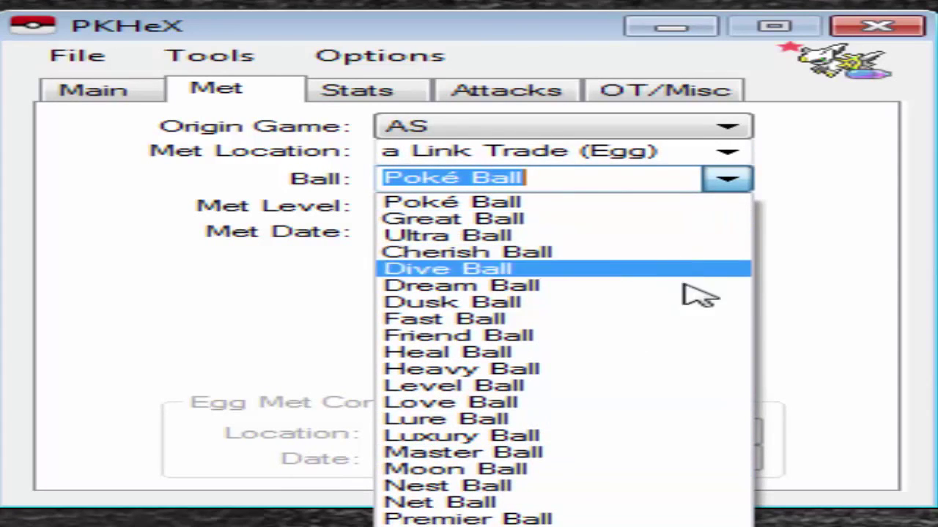
type("premier")
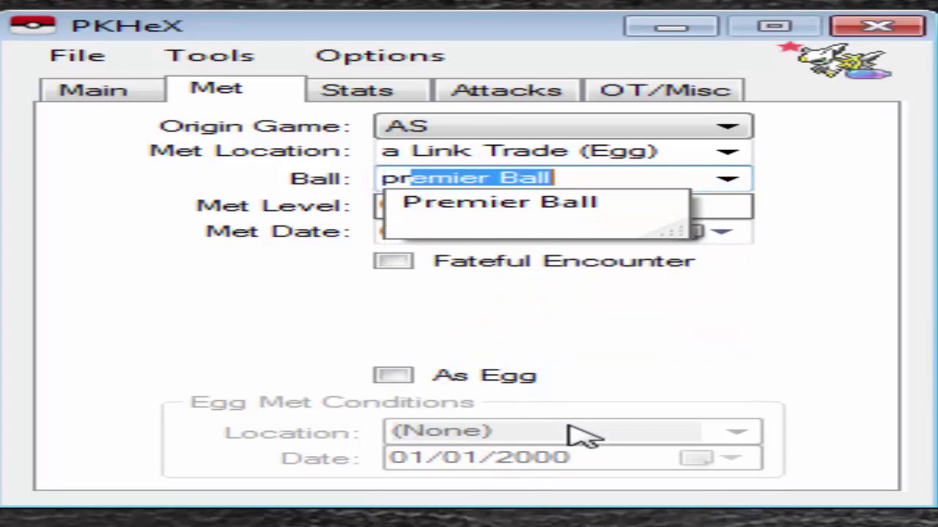
key("Return")
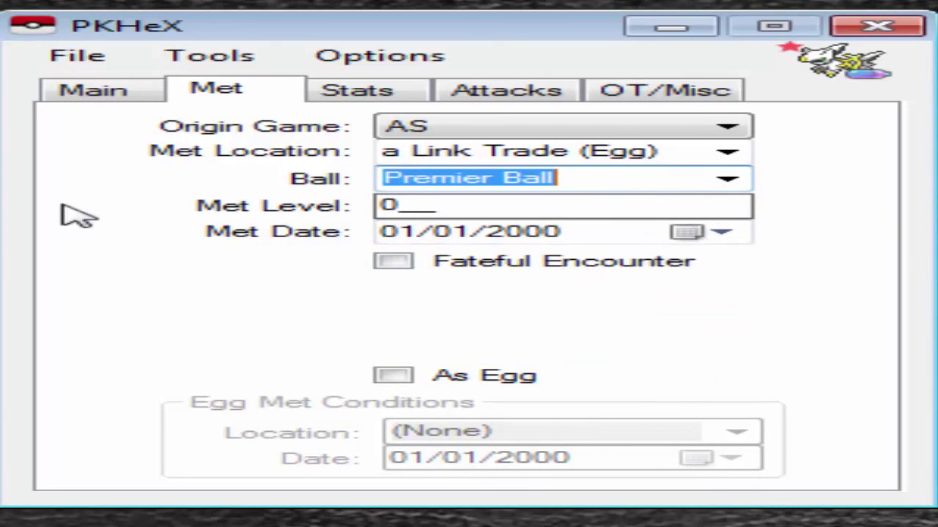
left_click(402, 208)
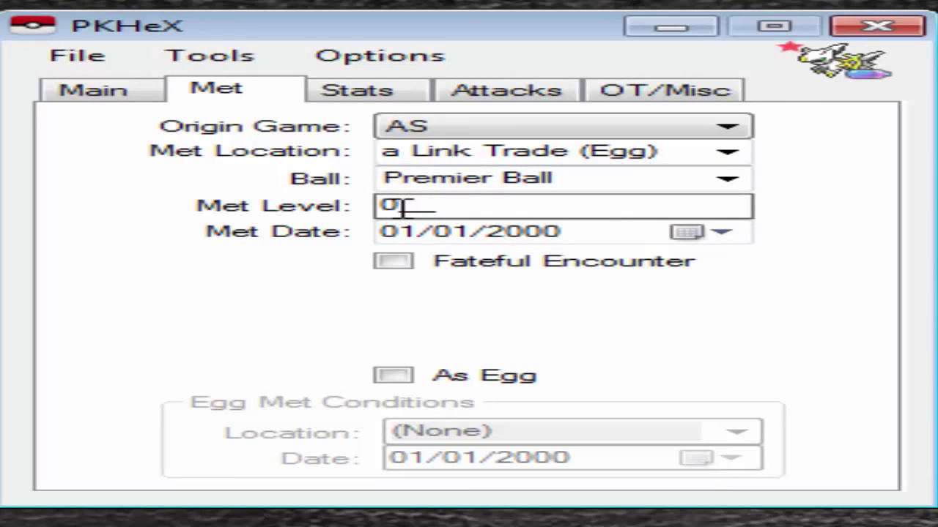
key("BackSpace")
type("60")
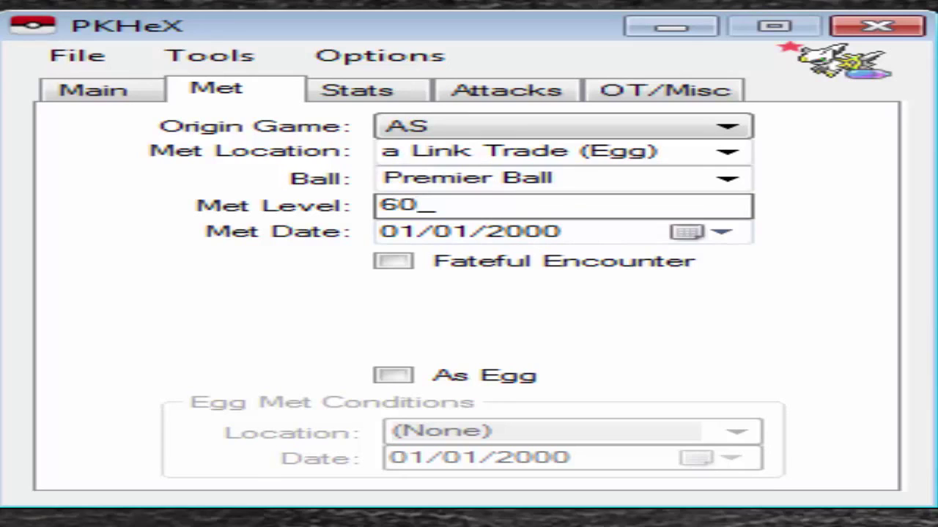
Set the met date to today, 26/01/2015, leaving fateful encounter unchecked.
left_click(454, 261)
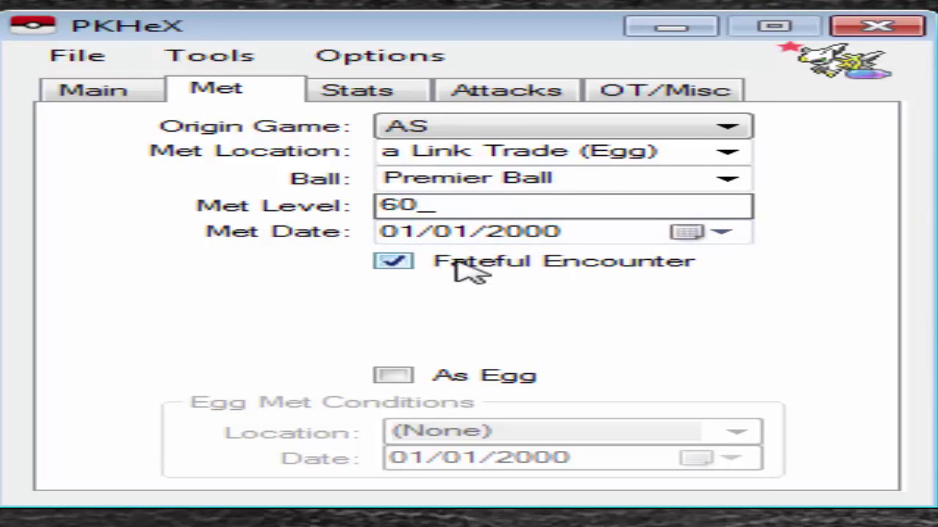
left_click(396, 261)
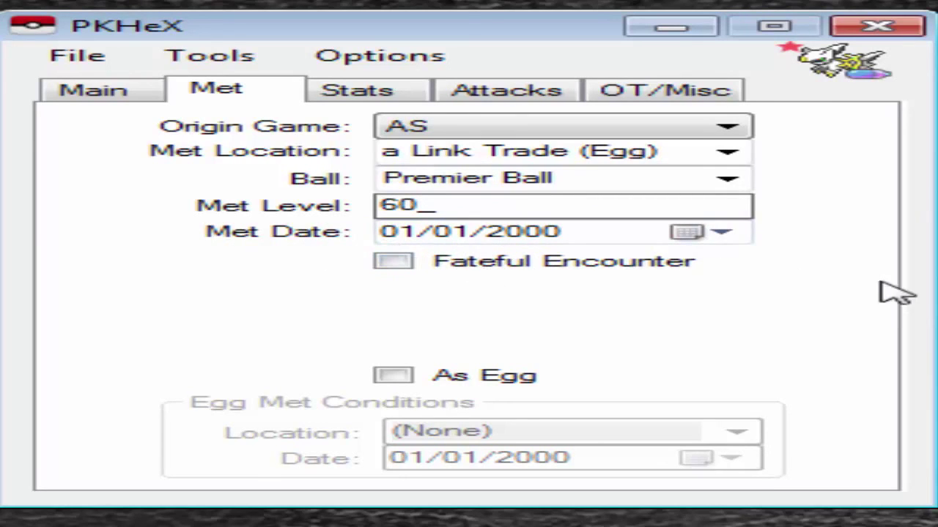
left_click(678, 231)
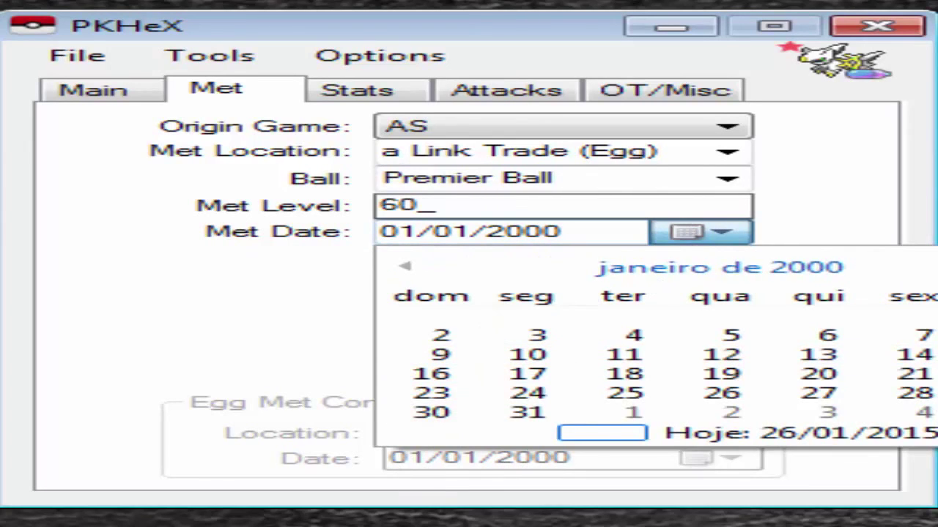
left_click(619, 434)
Leave the hatched-from-egg option off and bring up the Stats page.
left_click(447, 377)
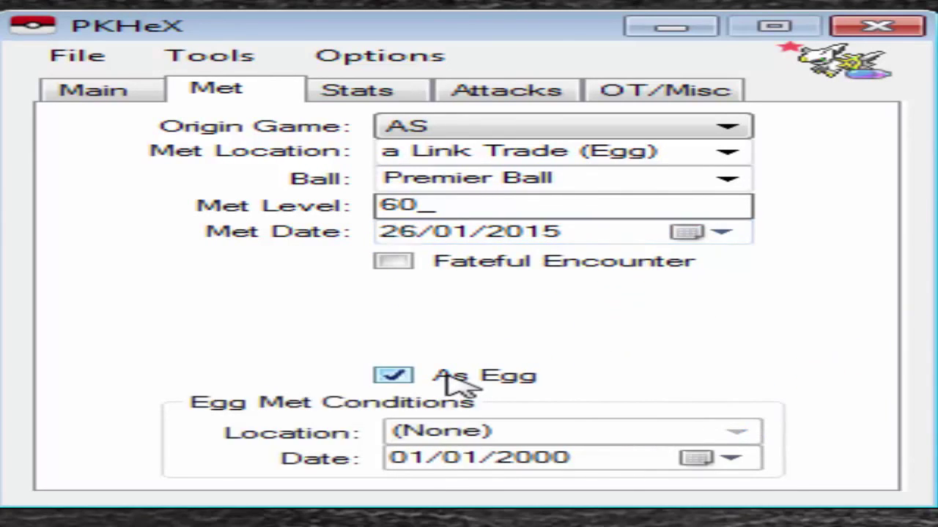
left_click(443, 374)
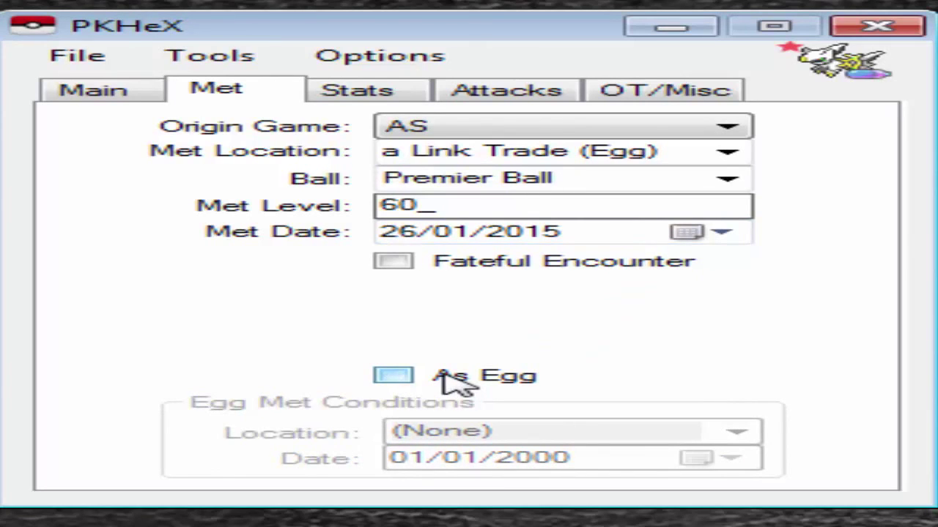
left_click(450, 380)
left_click(451, 380)
left_click(450, 380)
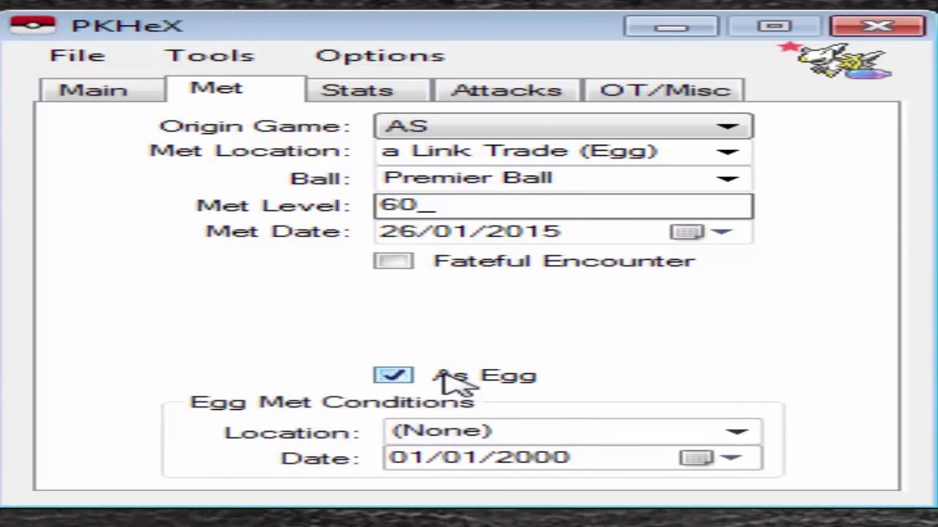
left_click(444, 375)
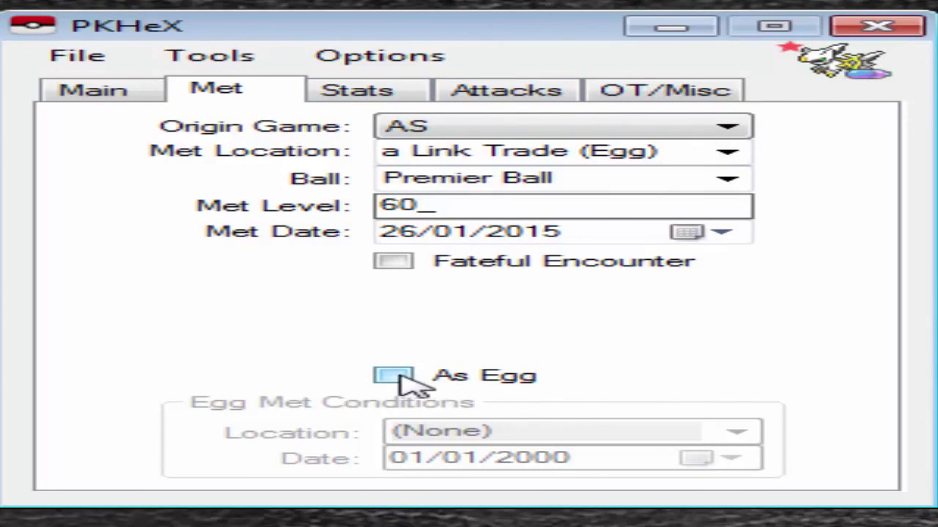
left_click(337, 91)
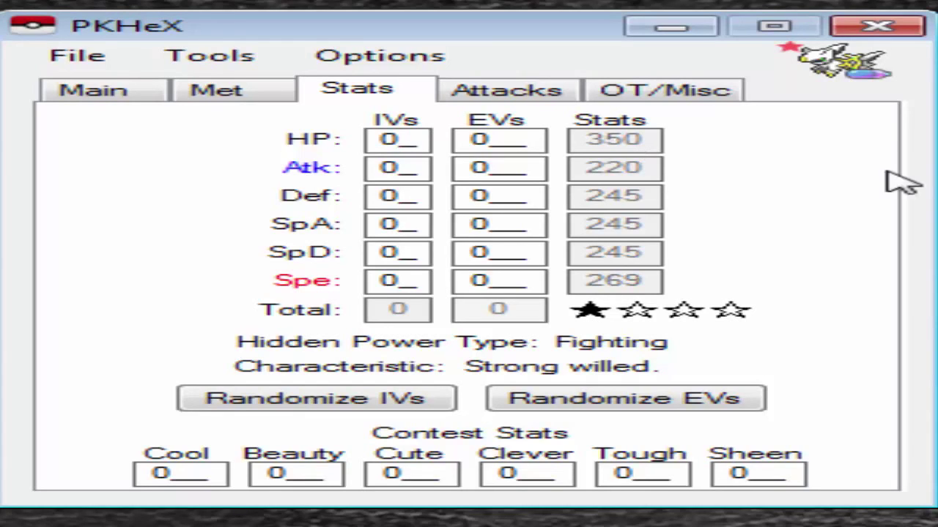
Set the HP, Atk and Def IVs to 31.
left_click(399, 138)
type("31")
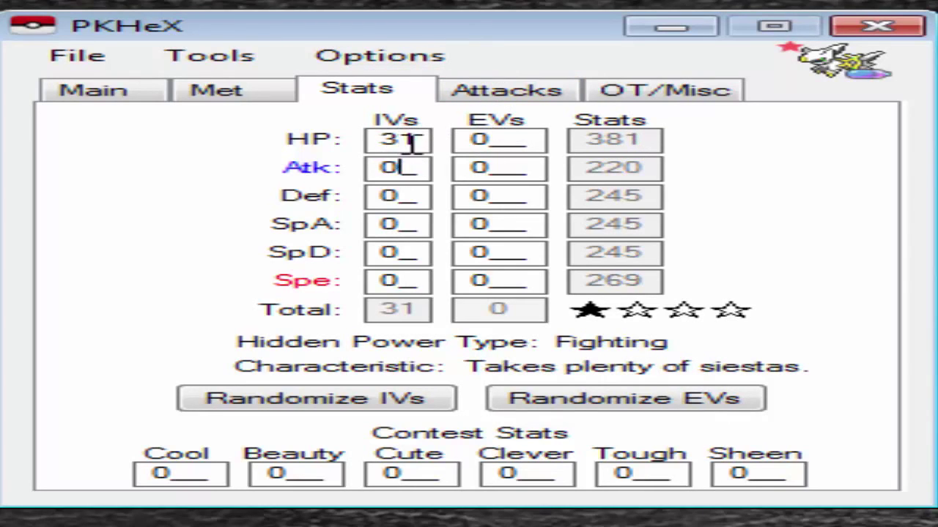
left_click_drag(411, 142, 312, 136)
key("ctrl+c")
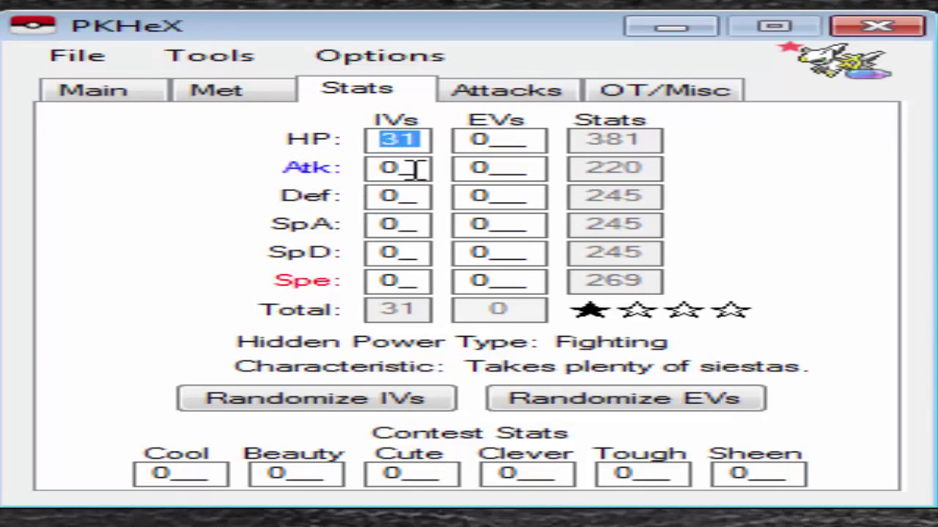
left_click(389, 165)
key("ctrl+v")
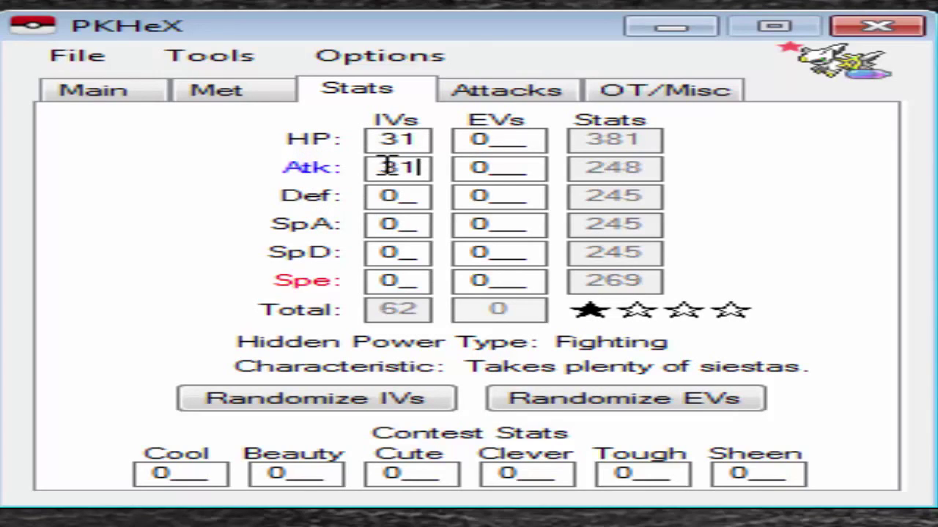
left_click(389, 195)
key("ctrl+v")
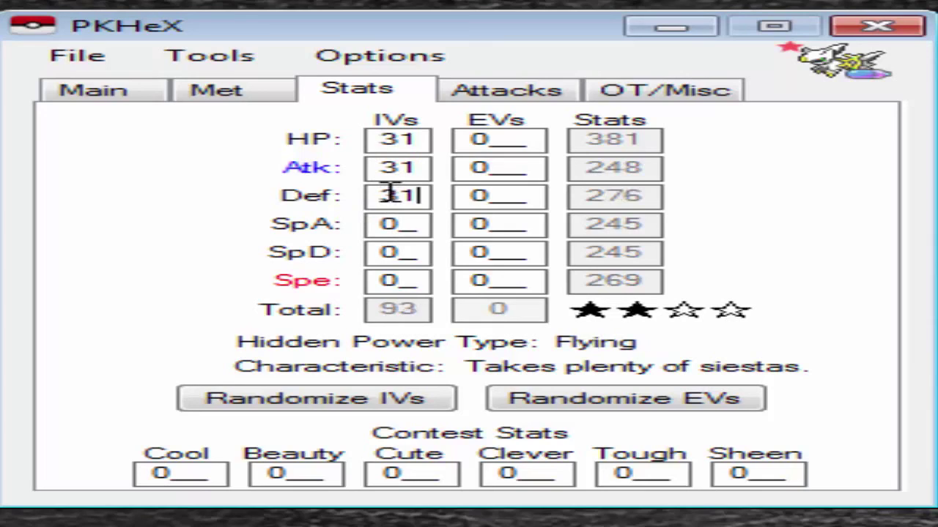
Set the SpA, SpD and Spe IVs to 31, bringing the IV total to 186.
left_click(405, 226)
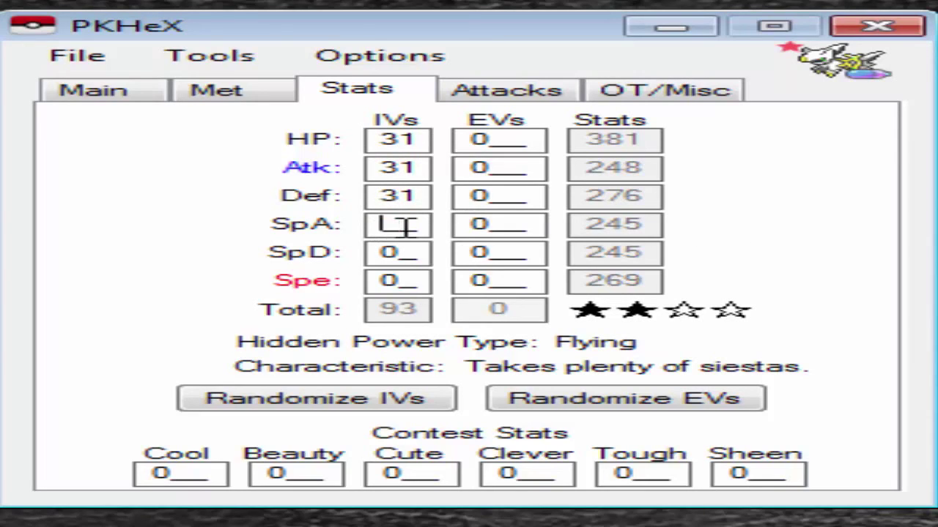
key("ctrl+v")
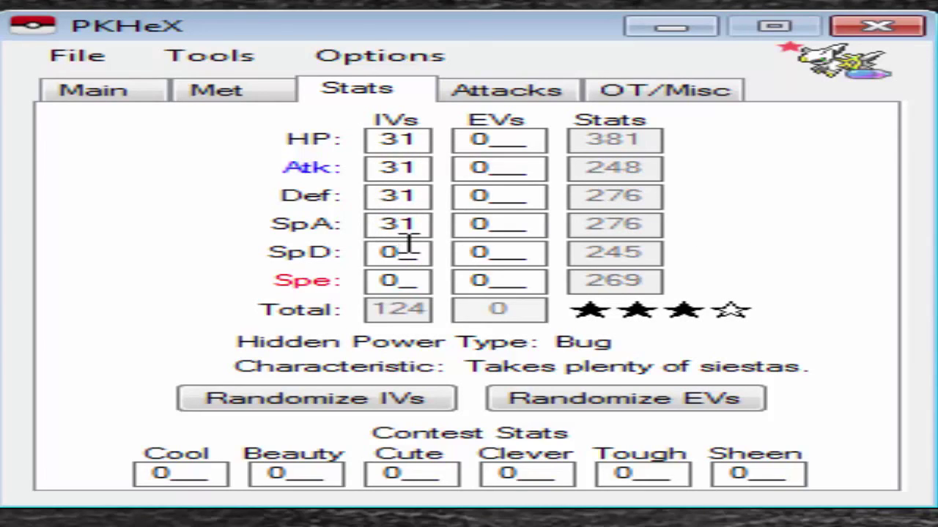
left_click(407, 244)
key("ctrl+v")
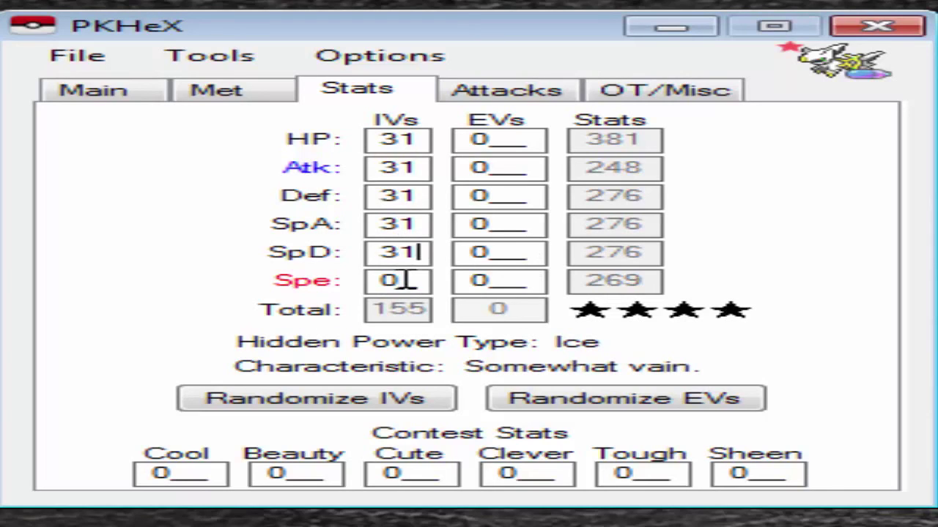
left_click(406, 281)
key("ctrl+v")
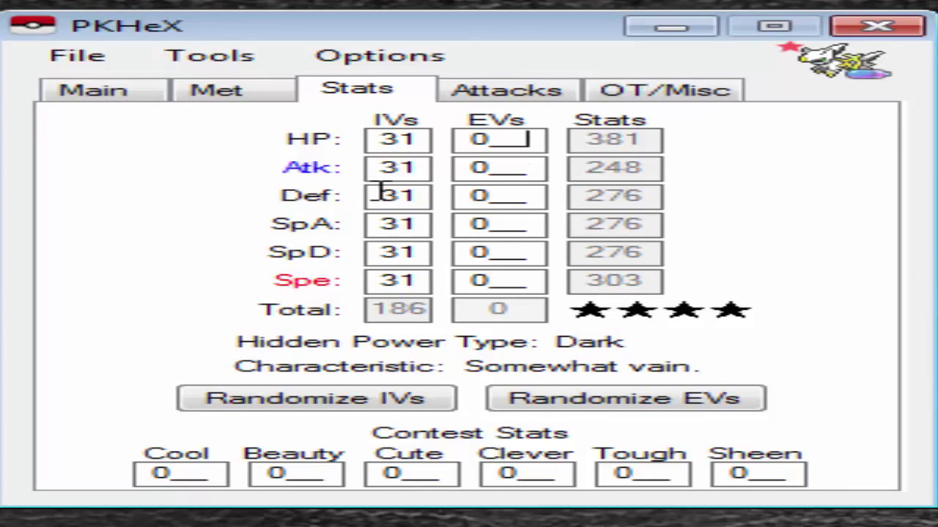
key("Tab")
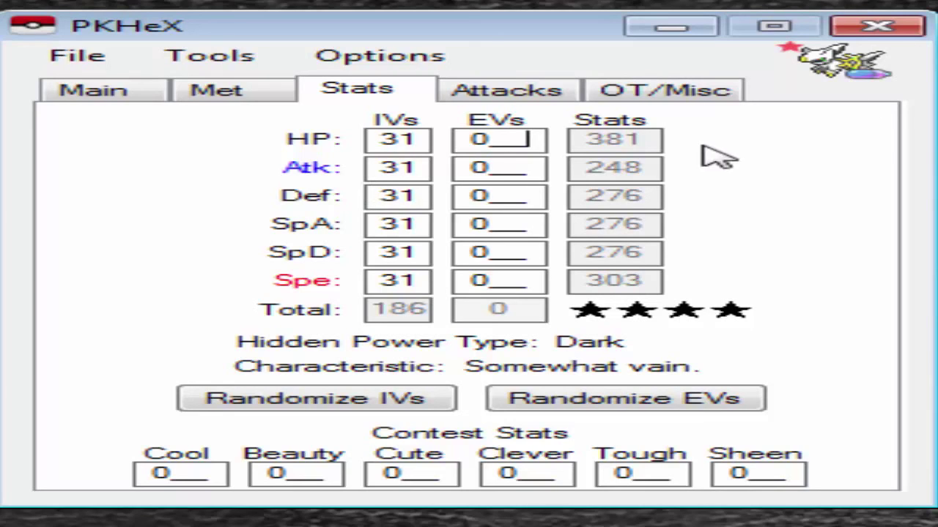
Enter EVs of 4 HP, 252 SpA and 252 Spe for a 508 total.
key("BackSpace")
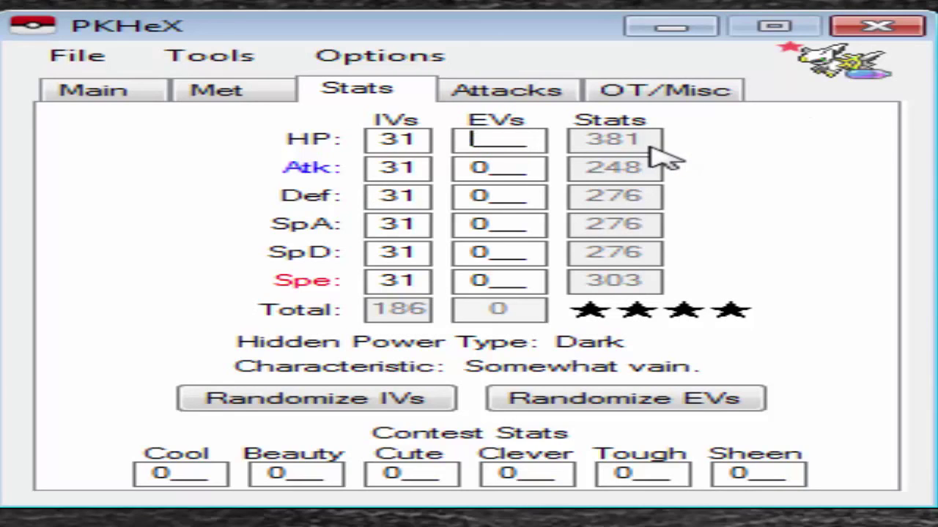
type("4")
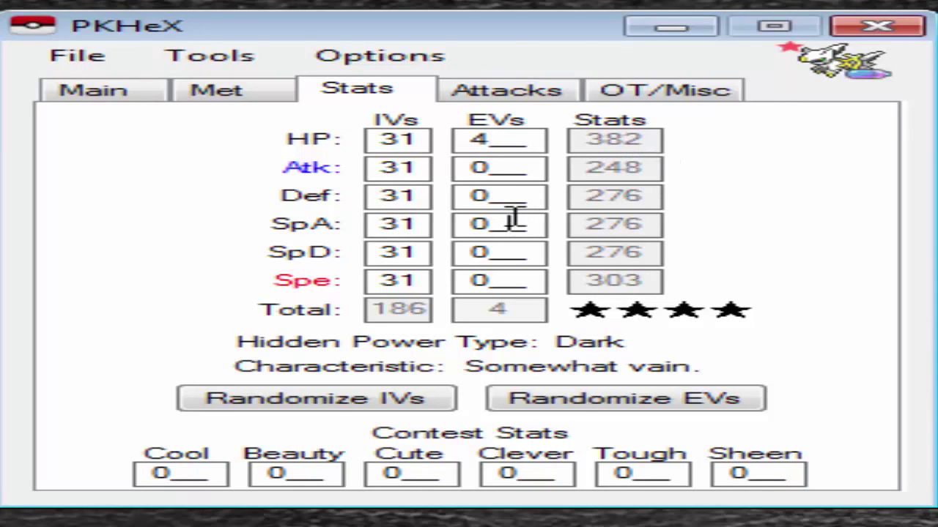
key("BackSpace")
type("252")
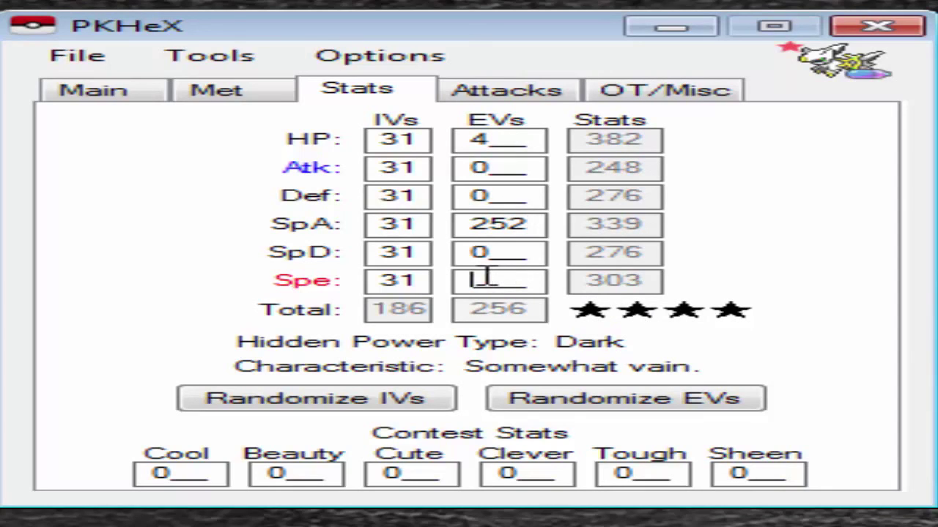
type("252")
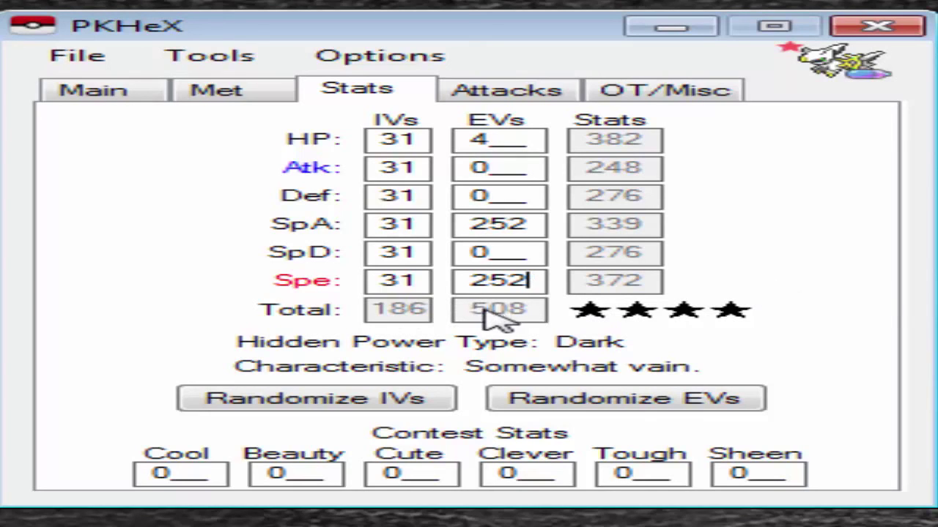
left_click_drag(535, 279, 458, 275)
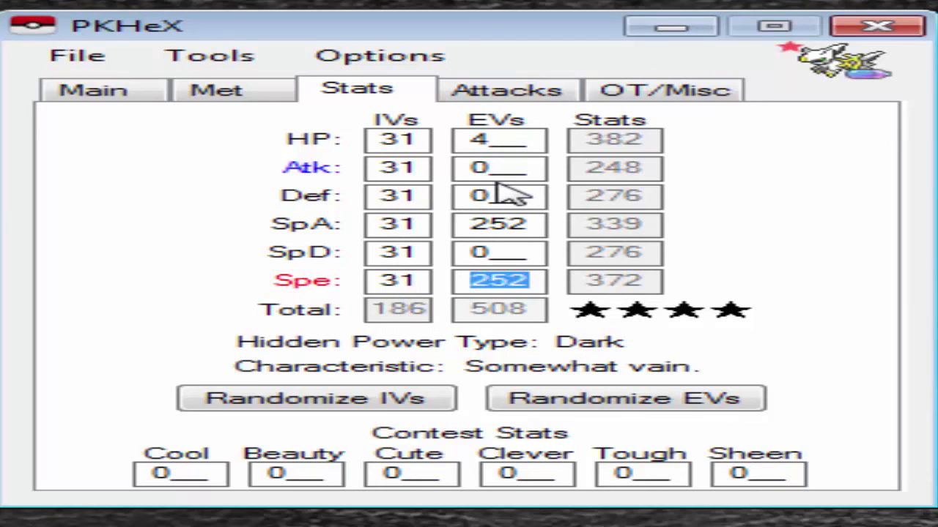
On the Attacks tab, choose Judgment as the first move.
left_click(528, 99)
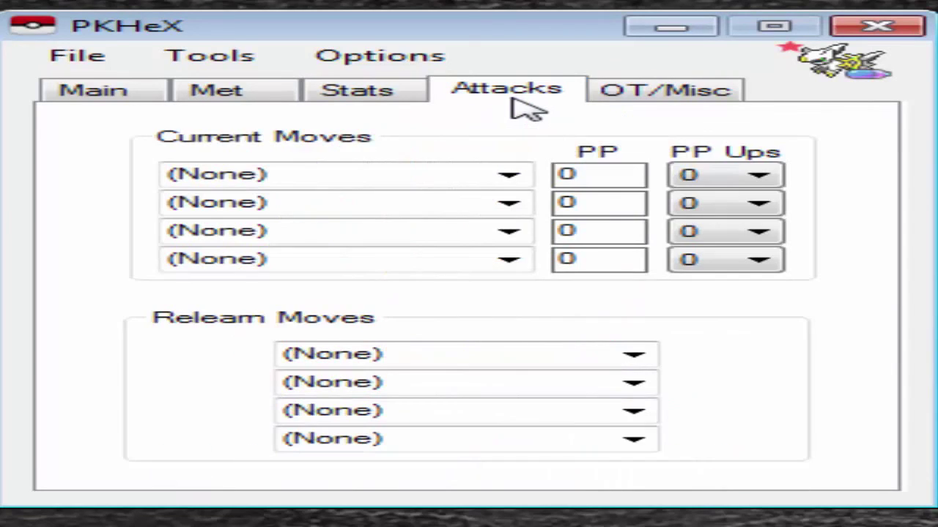
left_click(401, 178)
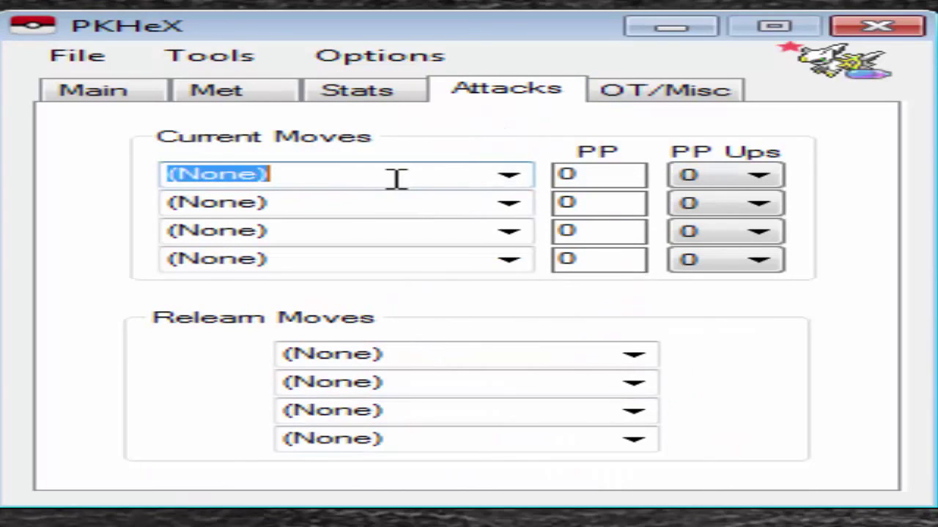
left_click(510, 176)
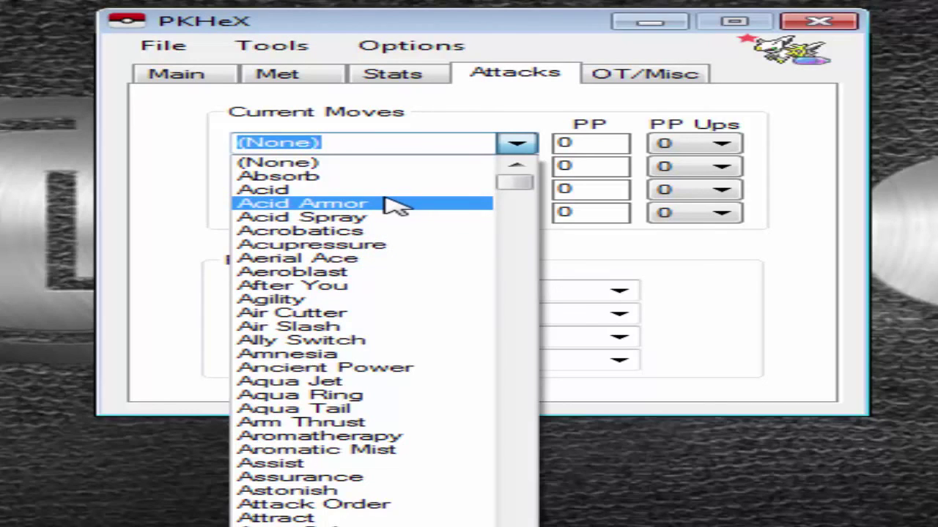
type("jug")
key("BackSpace")
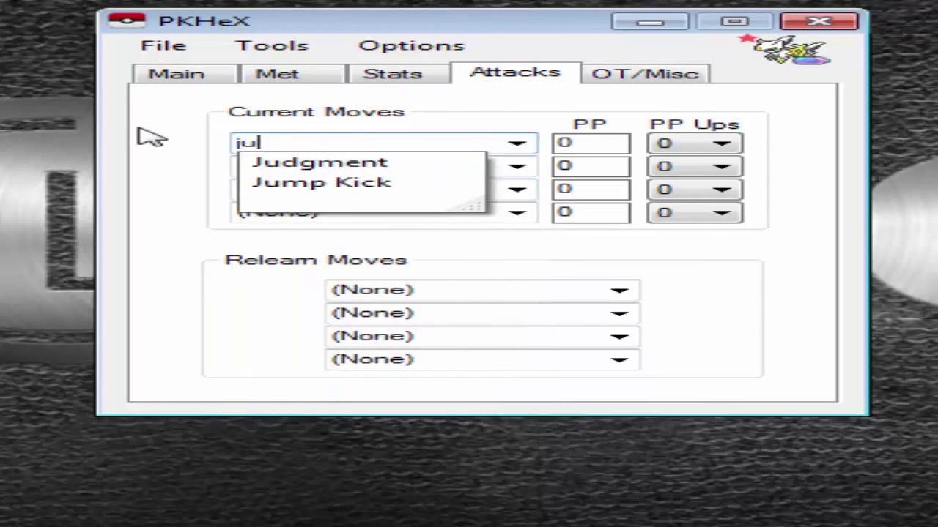
left_click(350, 170)
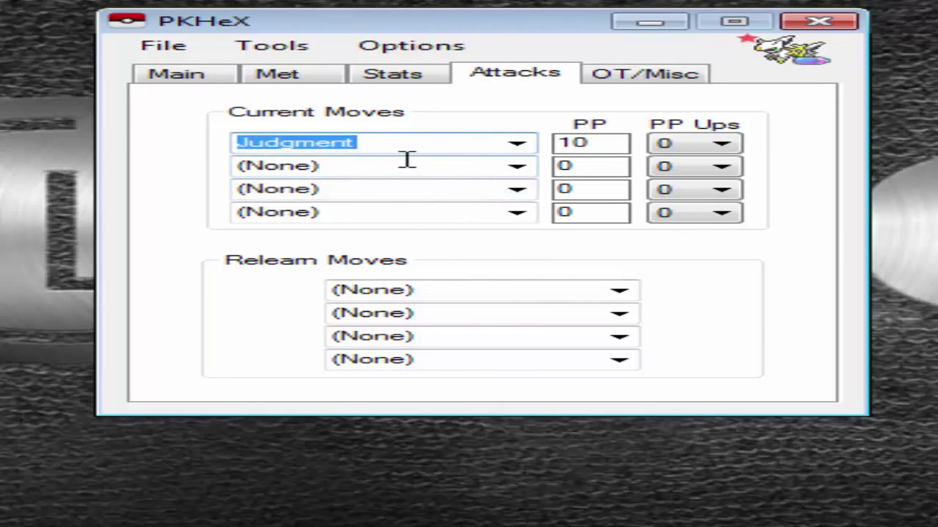
Choose Shadow Force as the second move by filtering the move list.
left_click(408, 161)
left_click(523, 168)
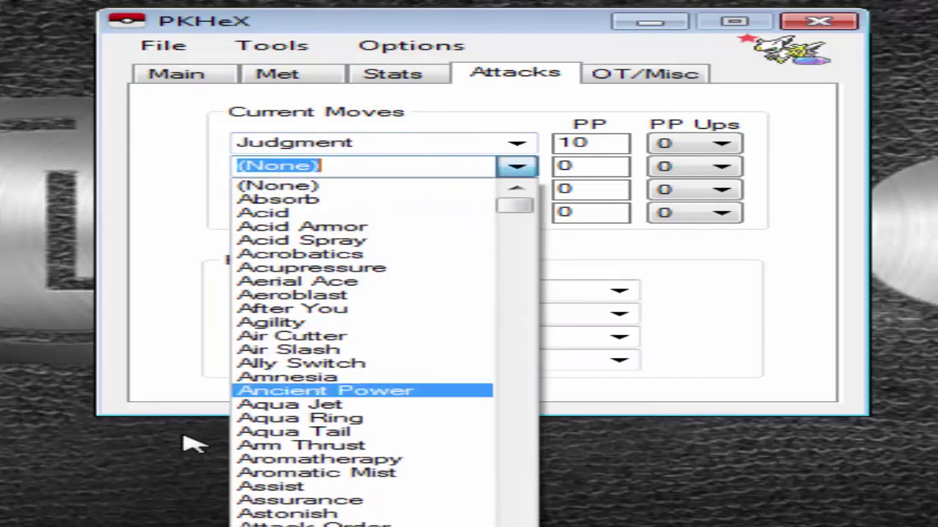
scroll(331, 429, "down", 20)
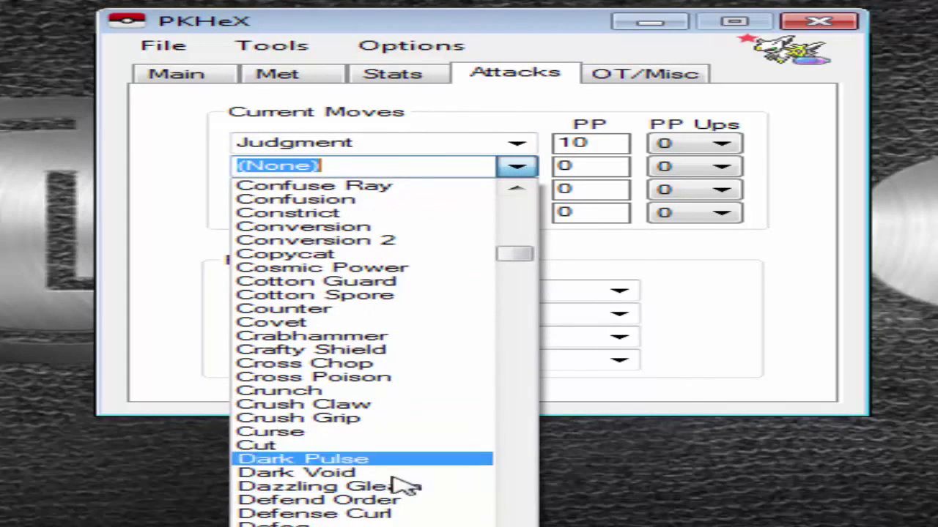
scroll(506, 315, "up", 1)
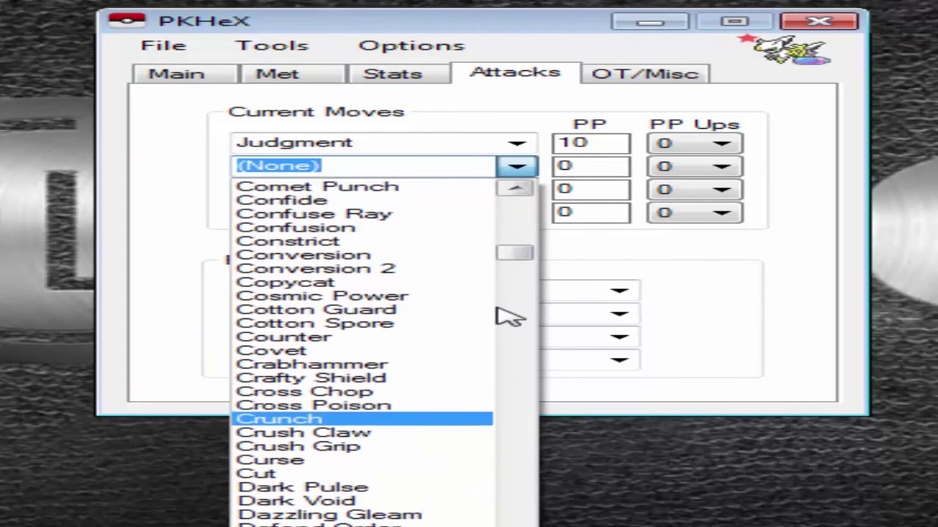
scroll(505, 316, "up", 1)
scroll(433, 318, "down", 12)
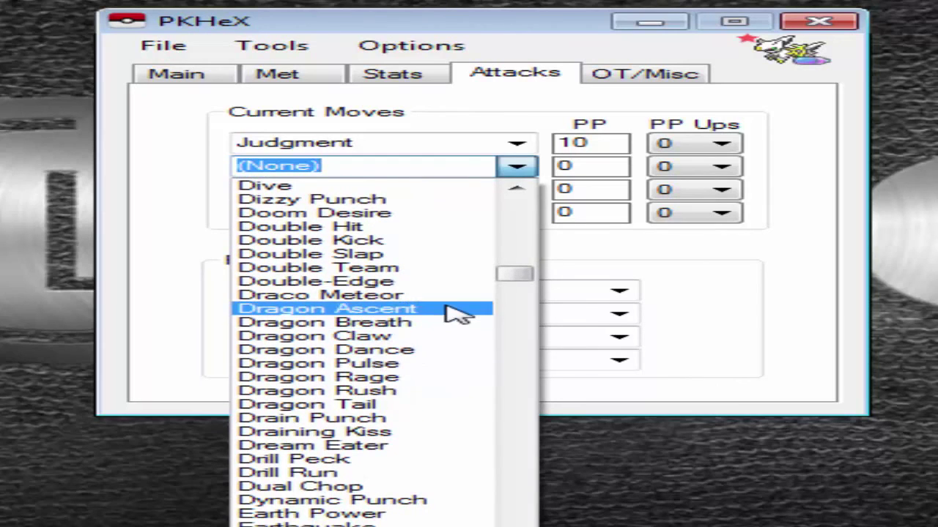
type("shaw")
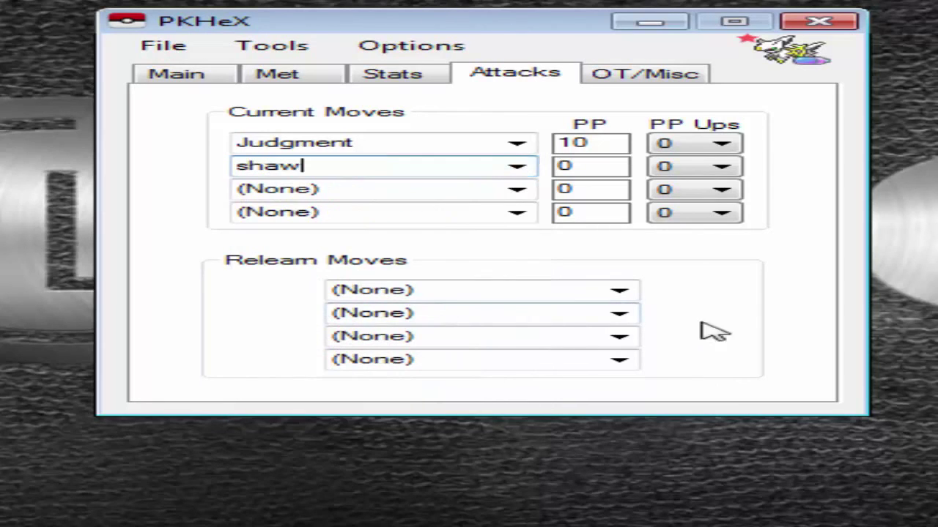
key("BackSpace")
key("BackSpace")
type("aw")
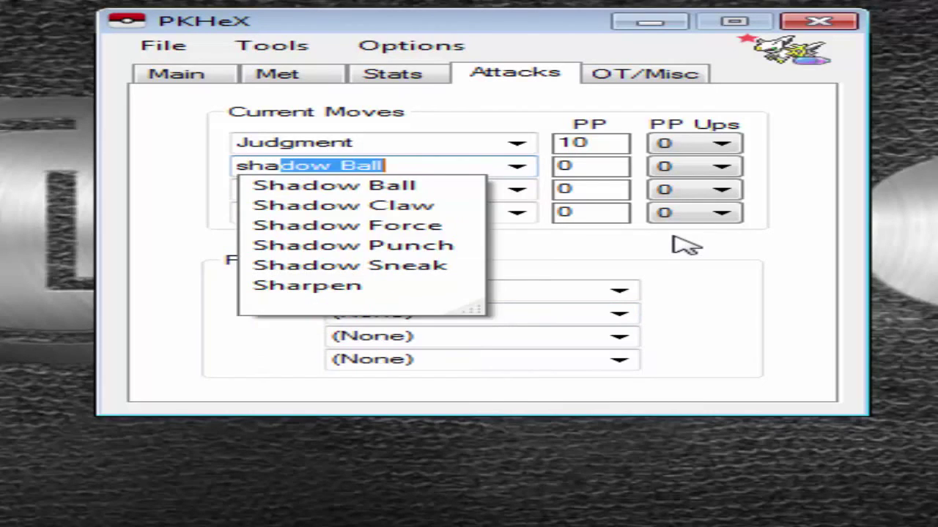
key("BackSpace")
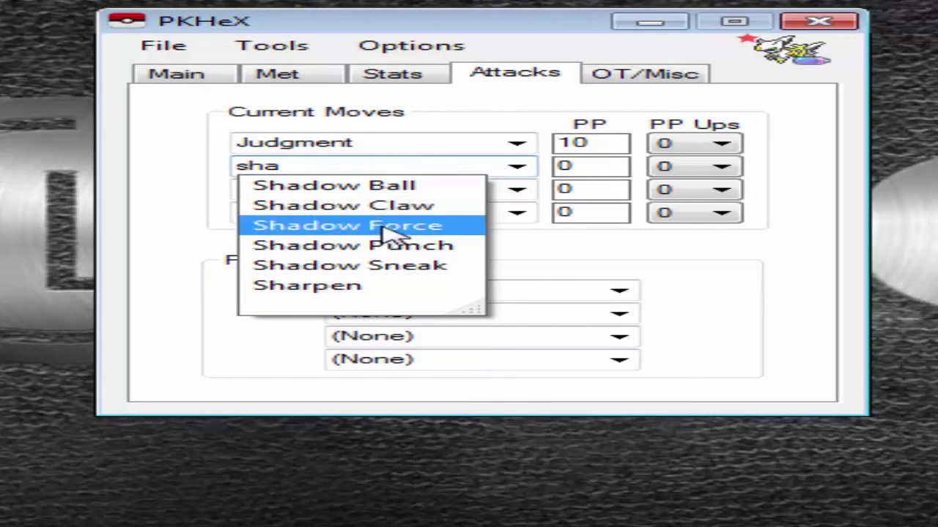
key("Return")
left_click(519, 192)
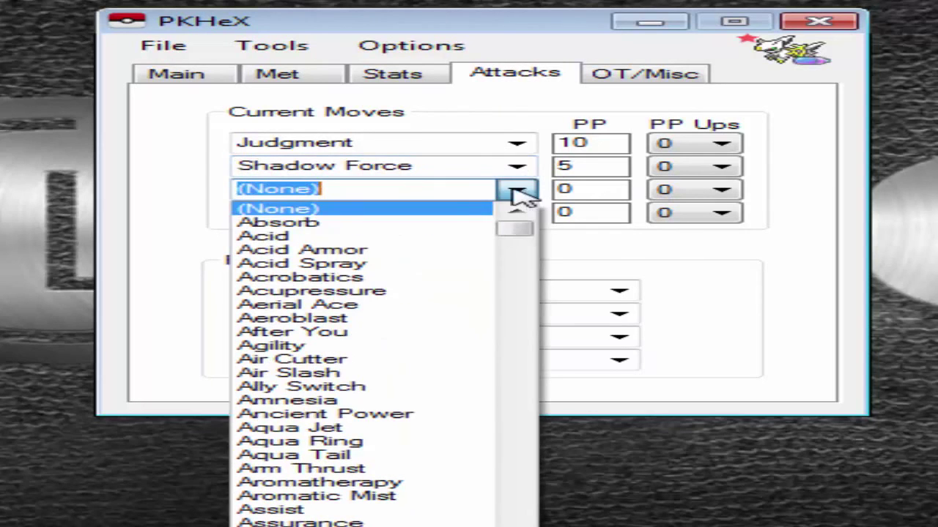
Choose Roar of Time as the third move and Protect as the fourth.
scroll(335, 418, "down", 14)
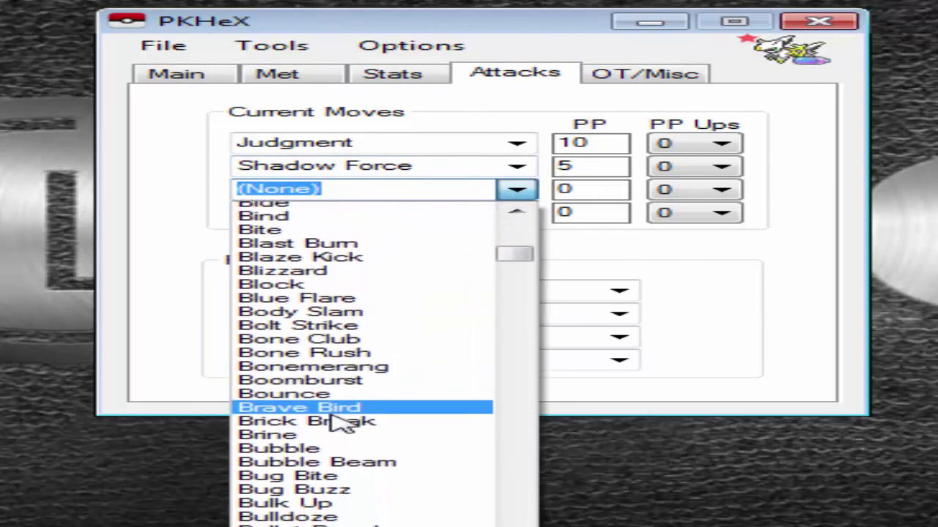
key("BackSpace")
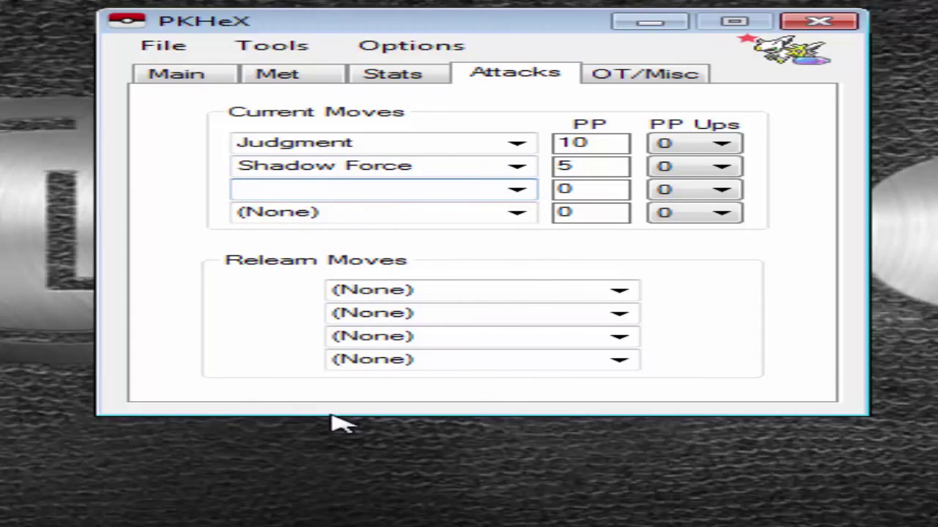
type("roar")
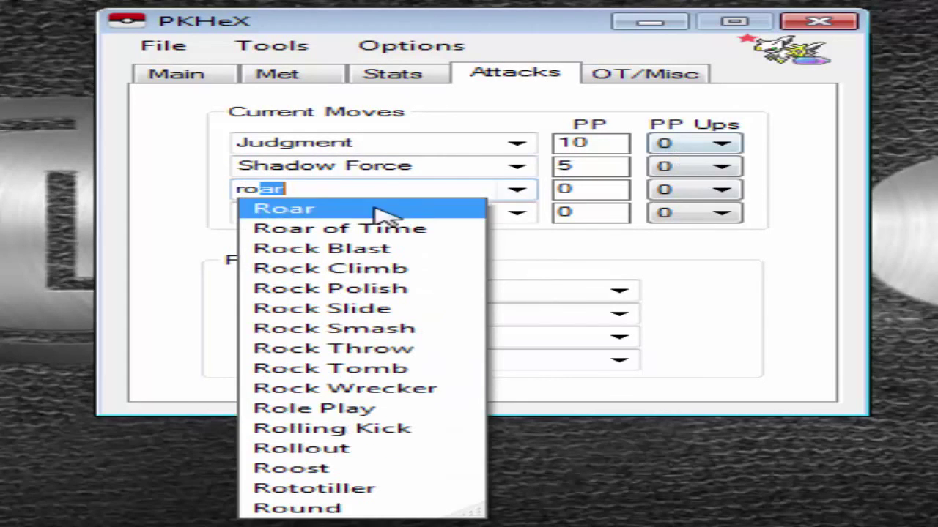
left_click(378, 229)
left_click(517, 212)
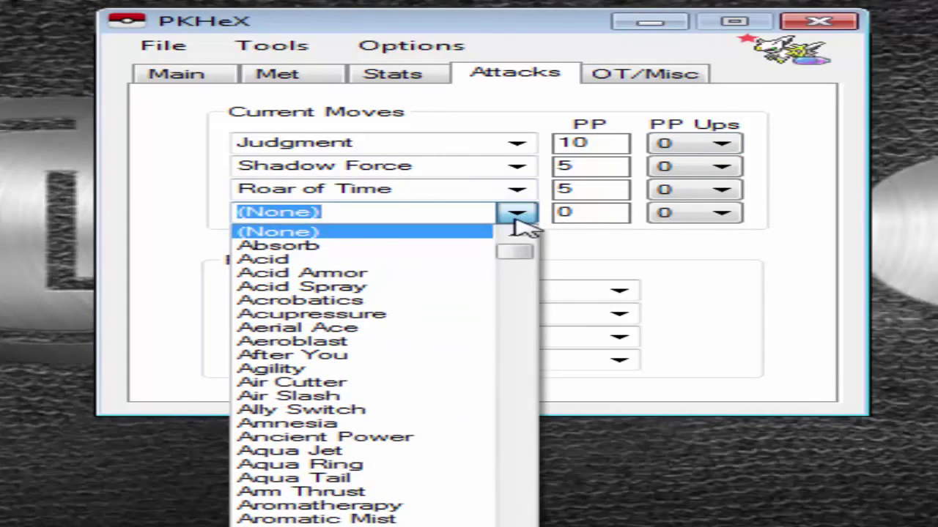
type("precipice Blades")
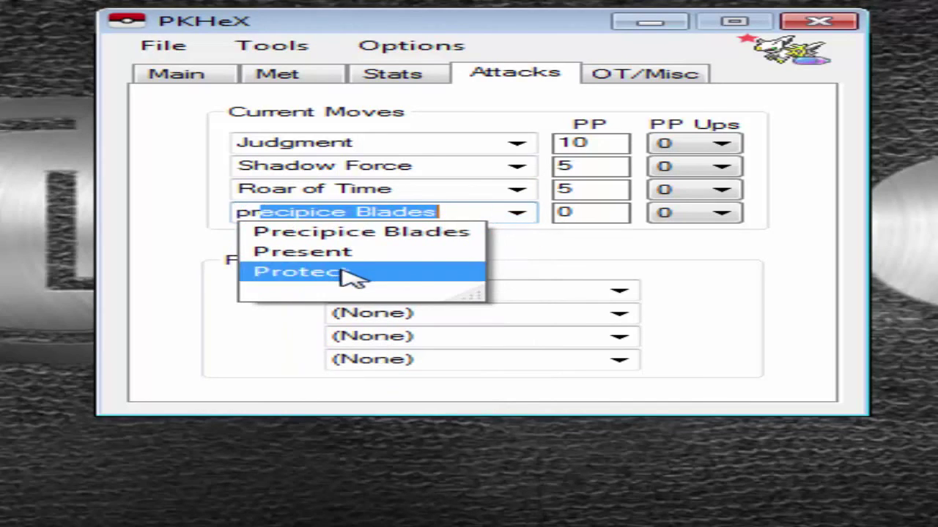
left_click(345, 272)
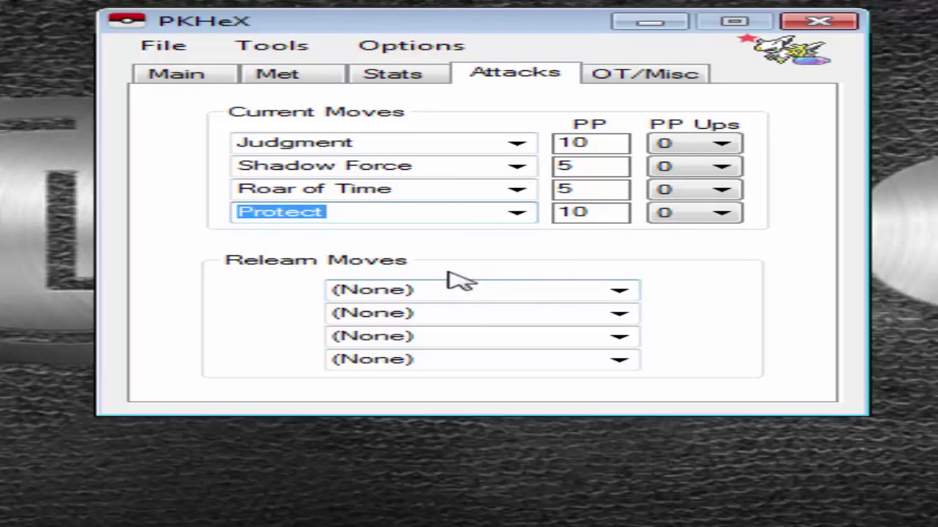
Set PP Ups to 3 for Judgment, Shadow Force, Roar of Time and Protect.
left_click(726, 144)
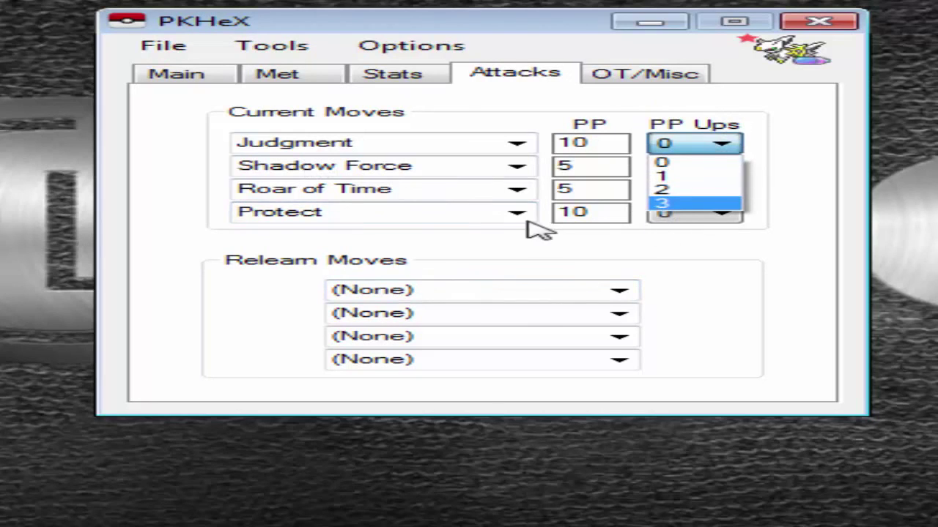
left_click(575, 255)
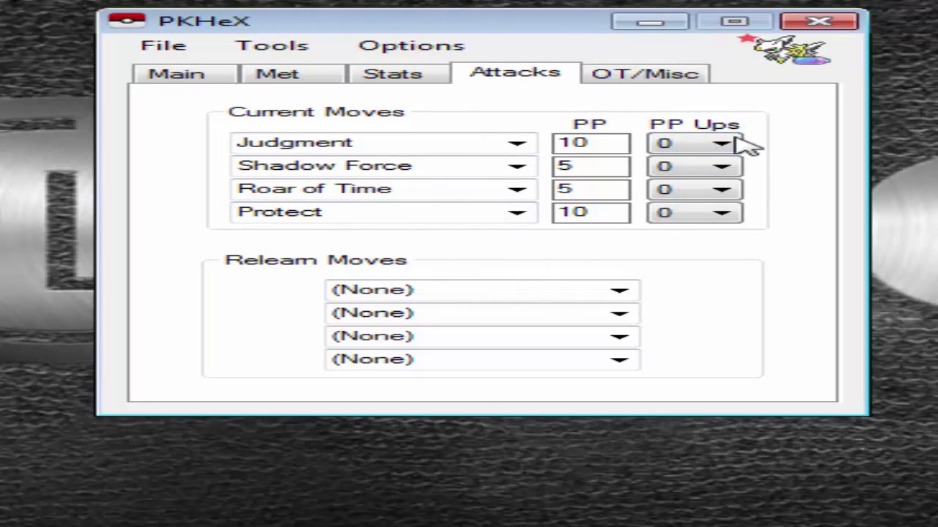
left_click(668, 146)
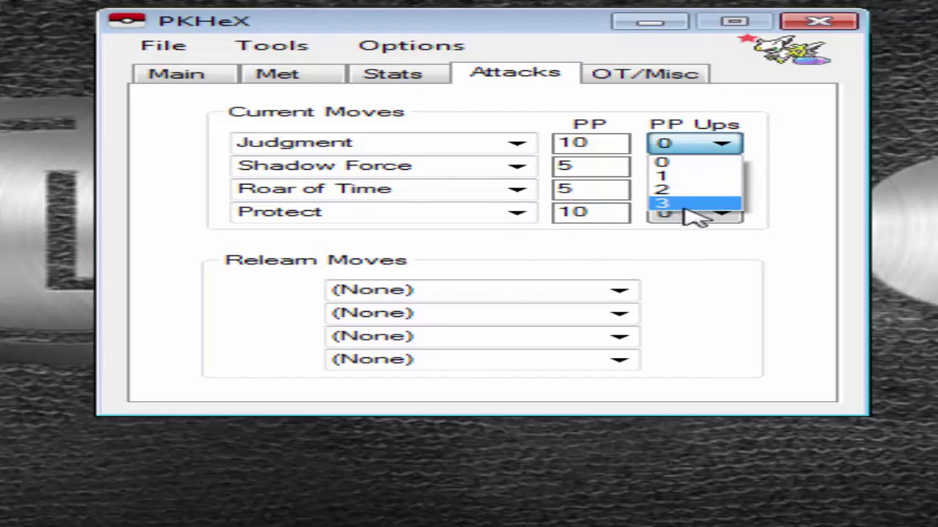
left_click(689, 205)
left_click(696, 167)
left_click(674, 226)
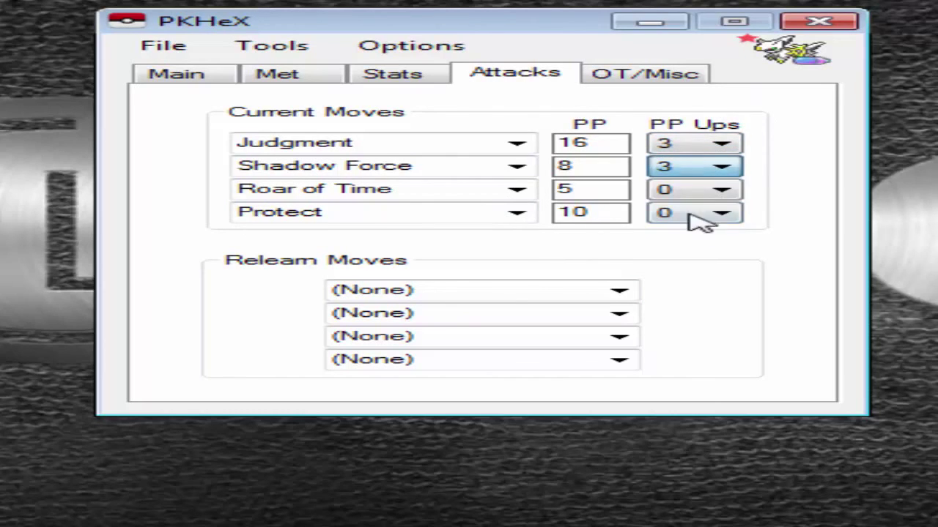
left_click(684, 190)
left_click(685, 253)
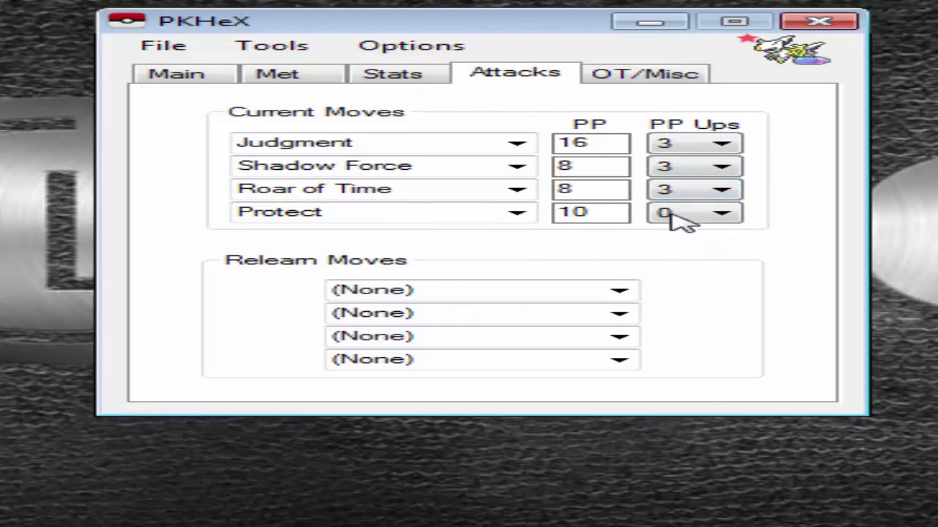
left_click(677, 214)
left_click(683, 273)
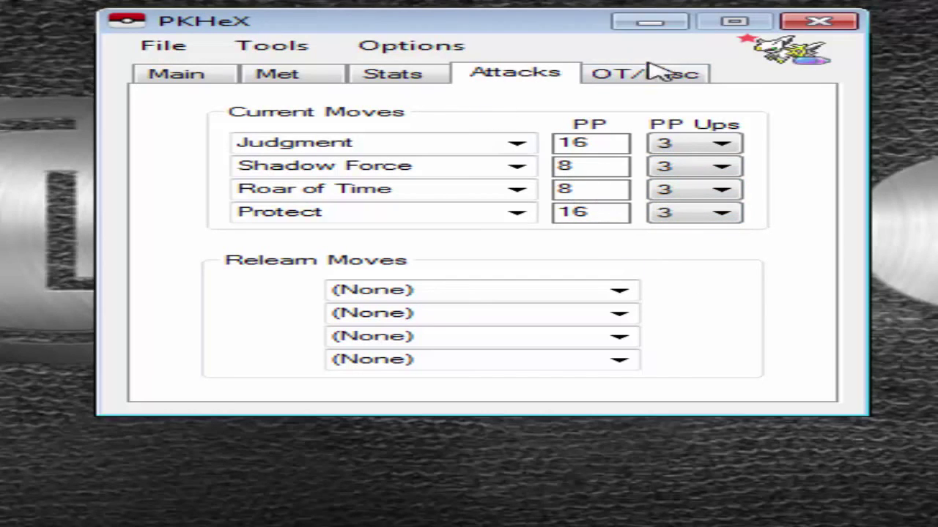
left_click(622, 78)
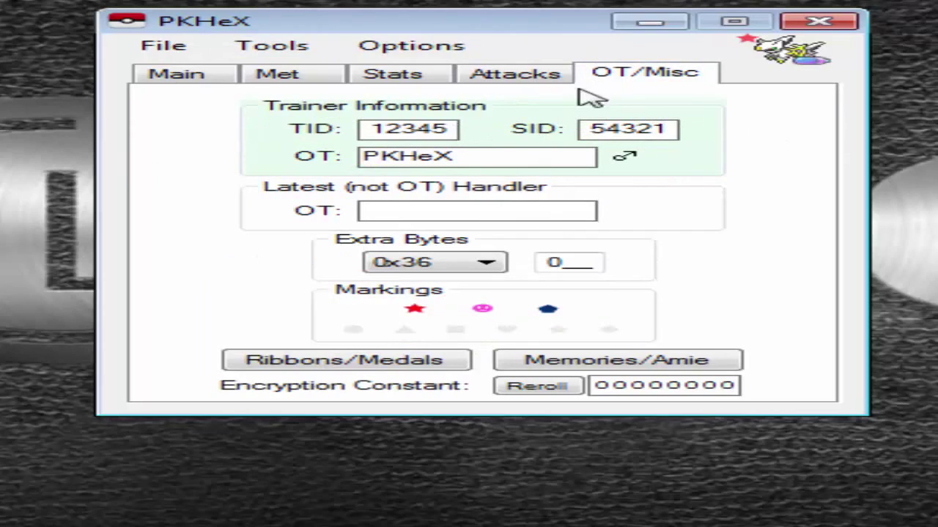
Clear the test text from the OT field and enter the custom trainer name.
left_click(475, 158)
key("BackSpace")
key("BackSpace")
key("BackSpace")
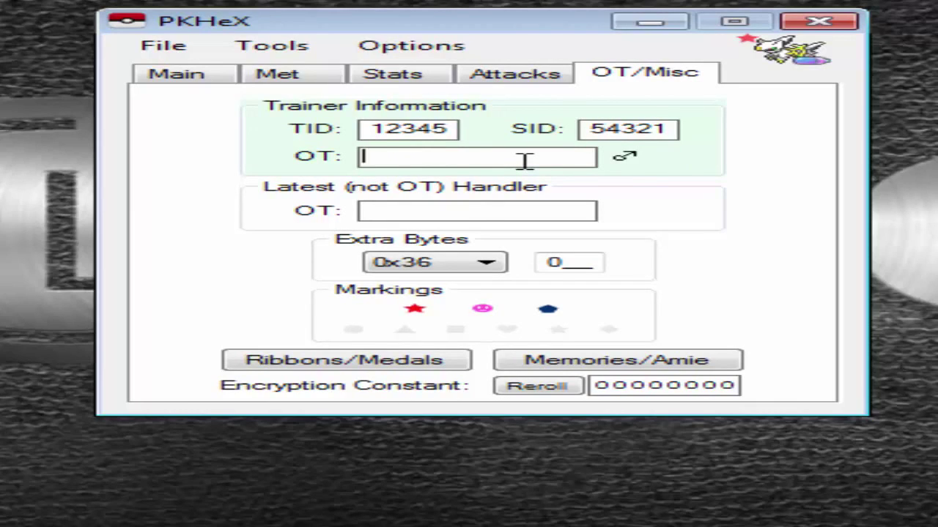
type("AHFHHDNDSDHN")
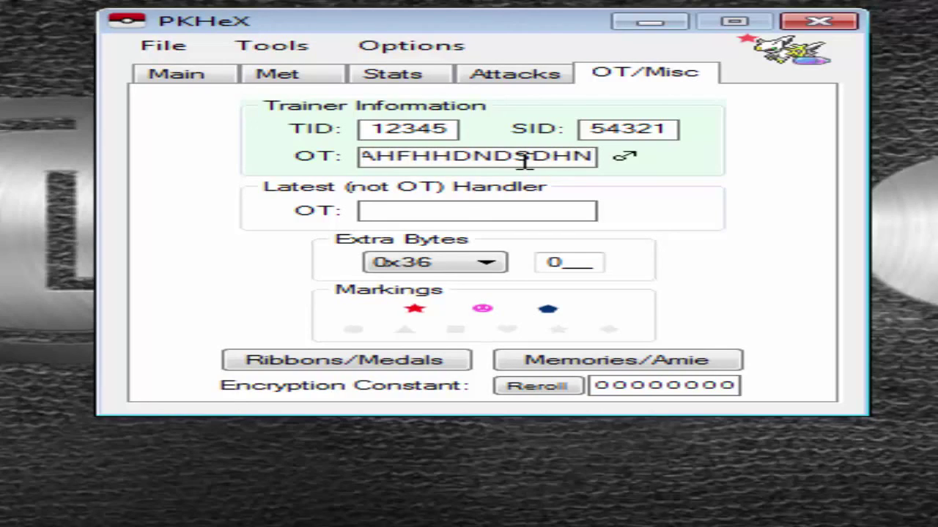
key("BackSpace")
key("BackSpace")
key("BackSpace")
key("BackSpace")
key("BackSpace")
key("BackSpace")
key("BackSpace")
key("BackSpace")
key("BackSpace")
key("BackSpace")
key("BackSpace")
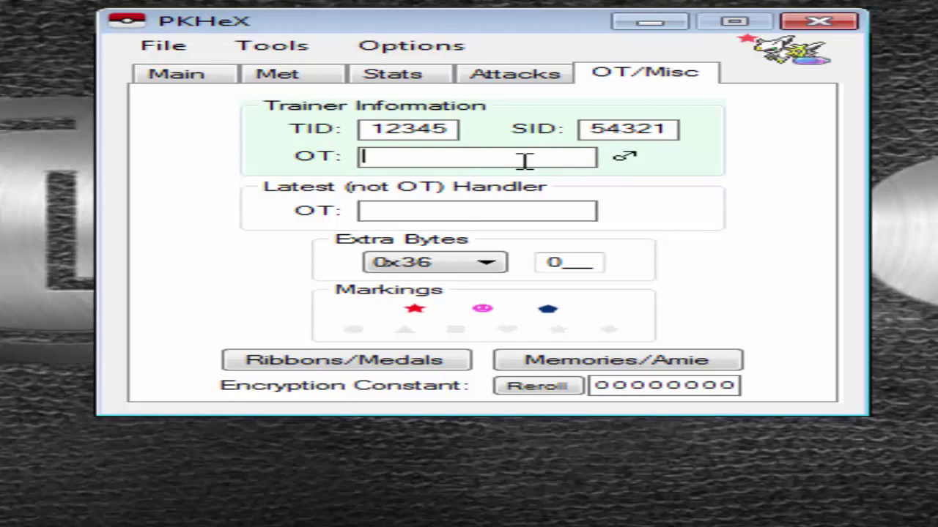
type("Vinicios")
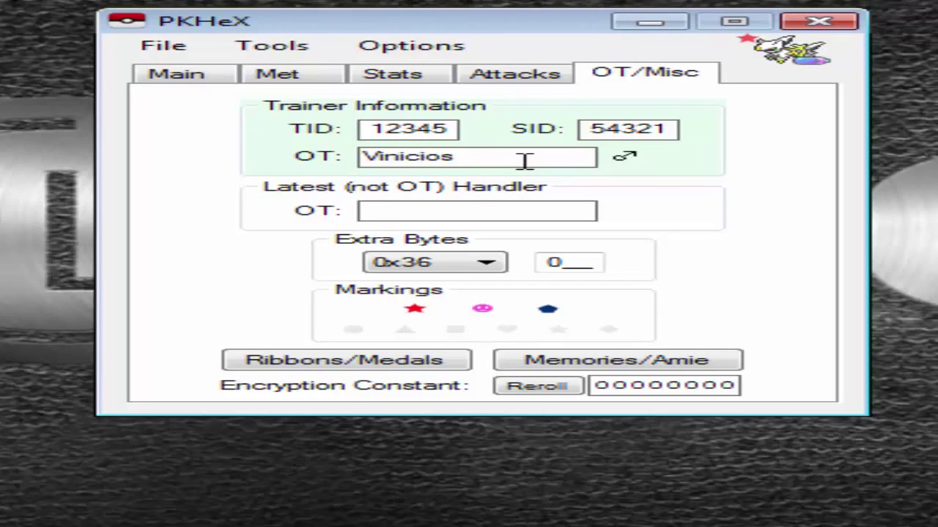
key("BackSpace")
key("BackSpace")
key("BackSpace")
key("BackSpace")
key("BackSpace")
key("BackSpace")
key("BackSpace")
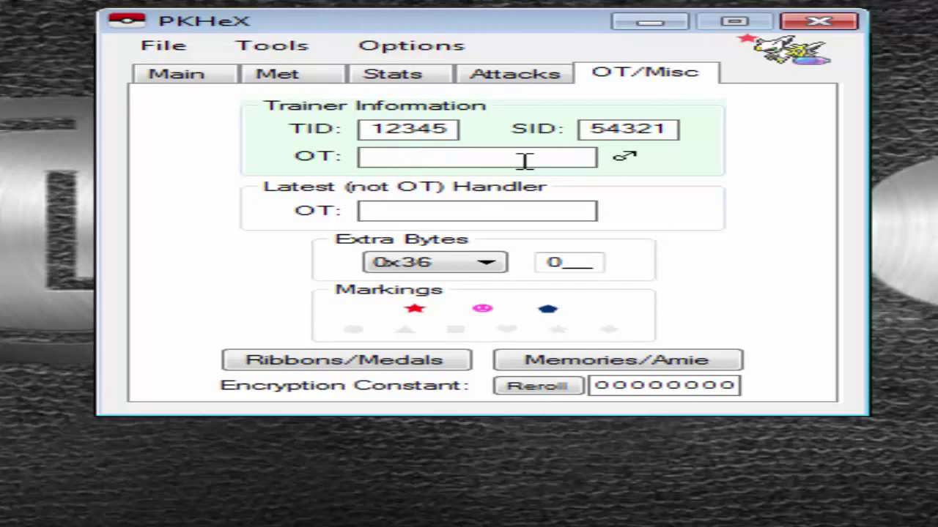
type("prkrkghgj")
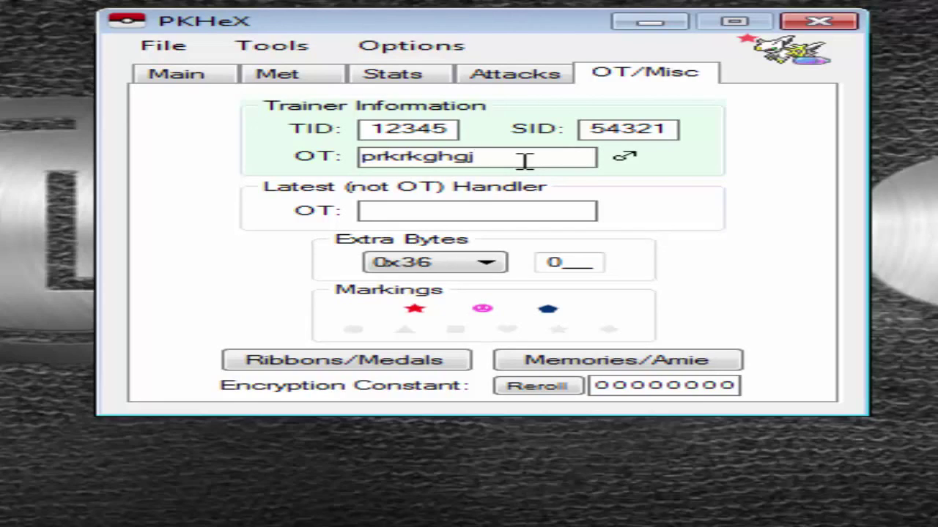
key("BackSpace")
key("BackSpace")
key("BackSpace")
key("BackSpace")
key("BackSpace")
key("BackSpace")
key("BackSpace")
key("BackSpace")
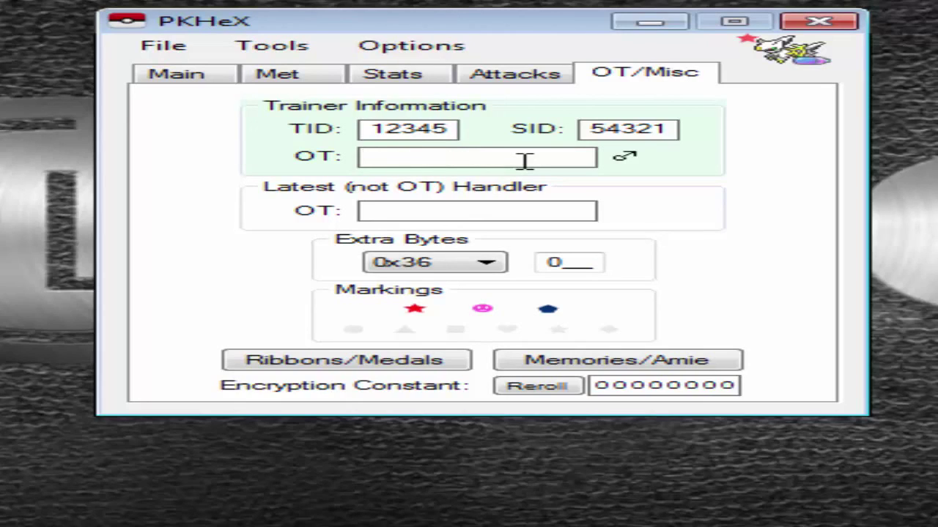
type("Raposo")
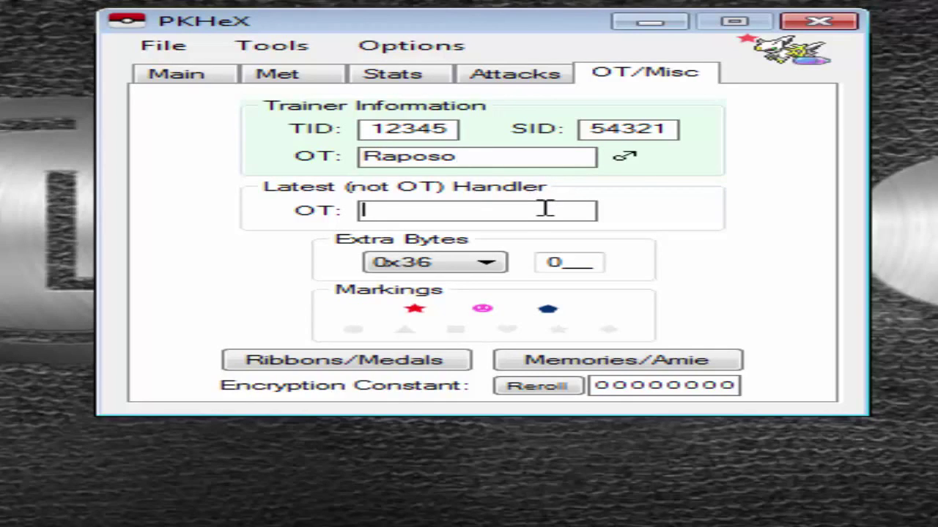
type("Raposo")
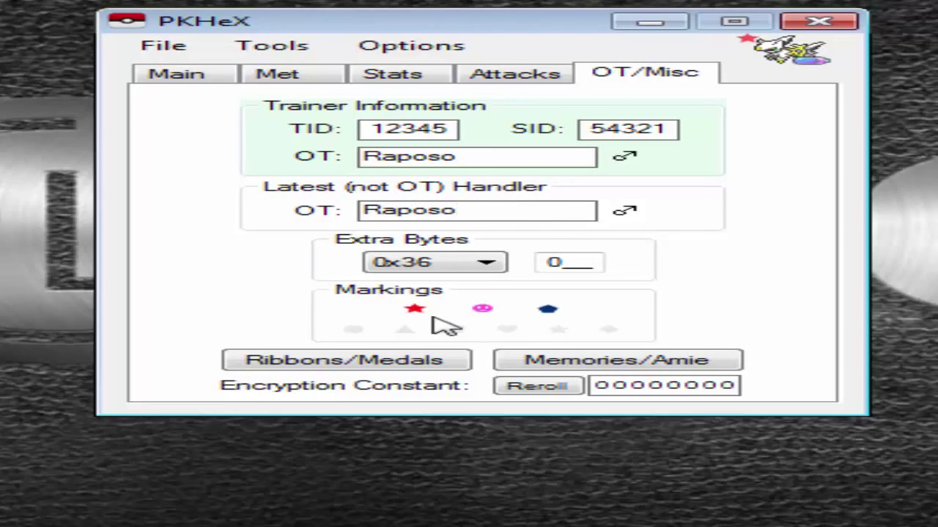
Fill in the triangle, square, circle, heart, star and diamond markings.
left_click(403, 330)
left_click(455, 330)
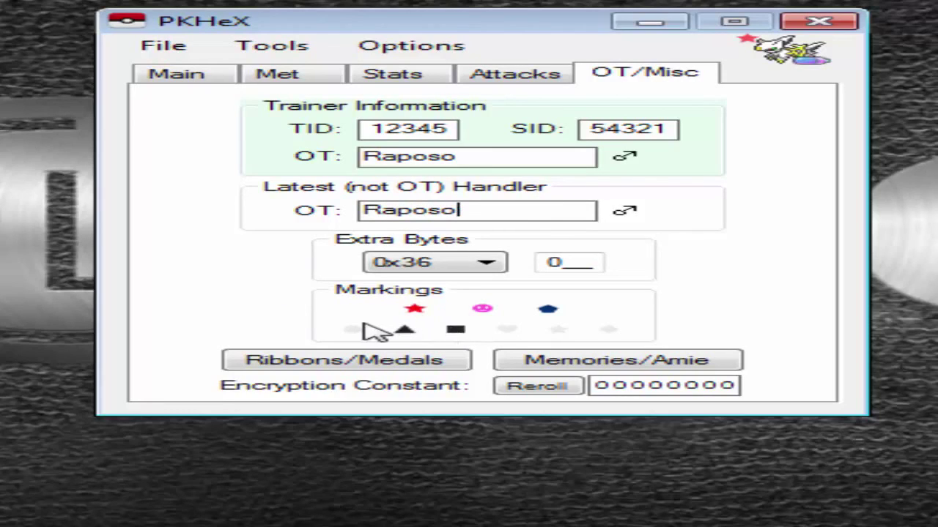
left_click(353, 330)
left_click(507, 330)
left_click(558, 329)
left_click(610, 329)
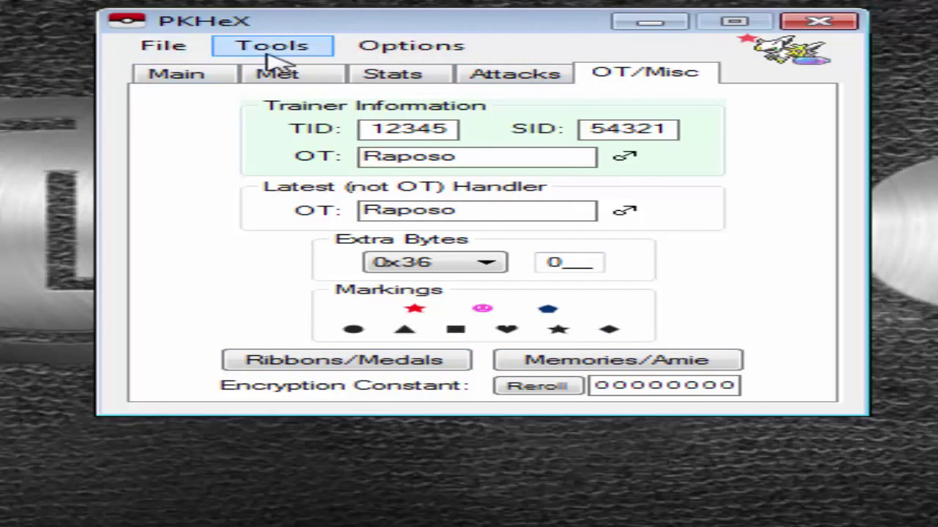
Review the Main, Met, Stats and Attacks tabs, then return to OT/Misc.
left_click(176, 76)
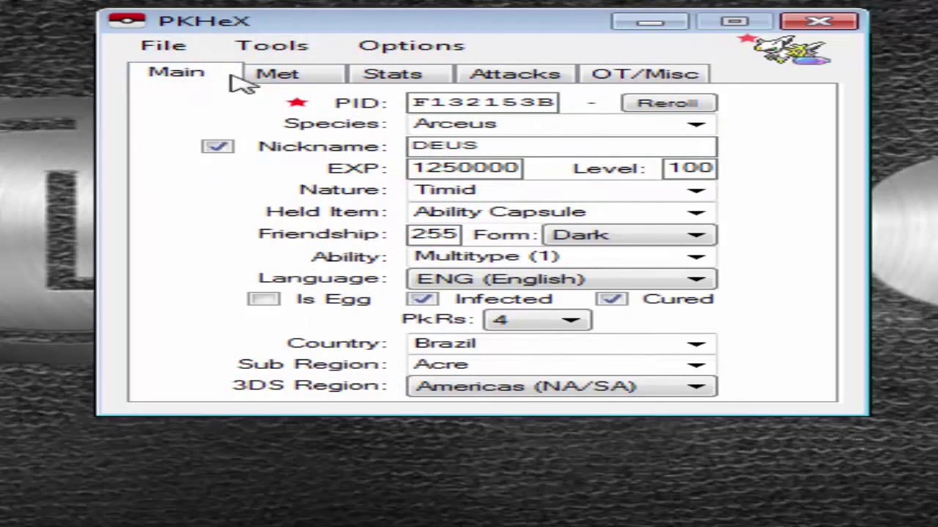
left_click(277, 76)
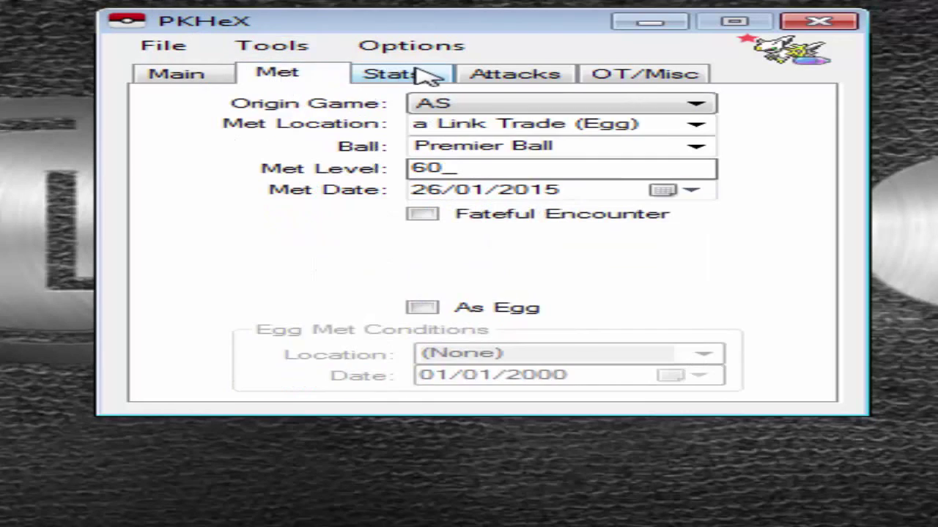
left_click(425, 74)
left_click(509, 74)
left_click(630, 78)
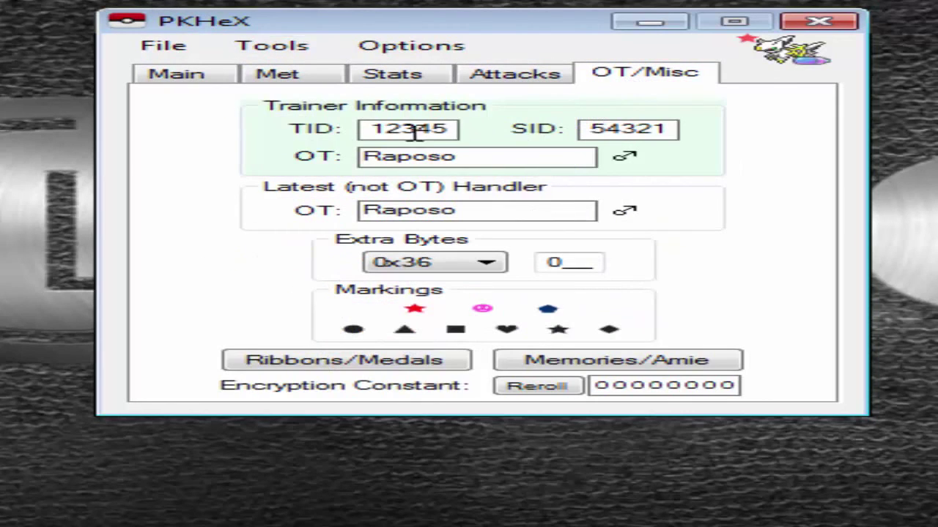
Toggle the box interface from Tools and page through the boxes back to Box 1.
left_click(270, 52)
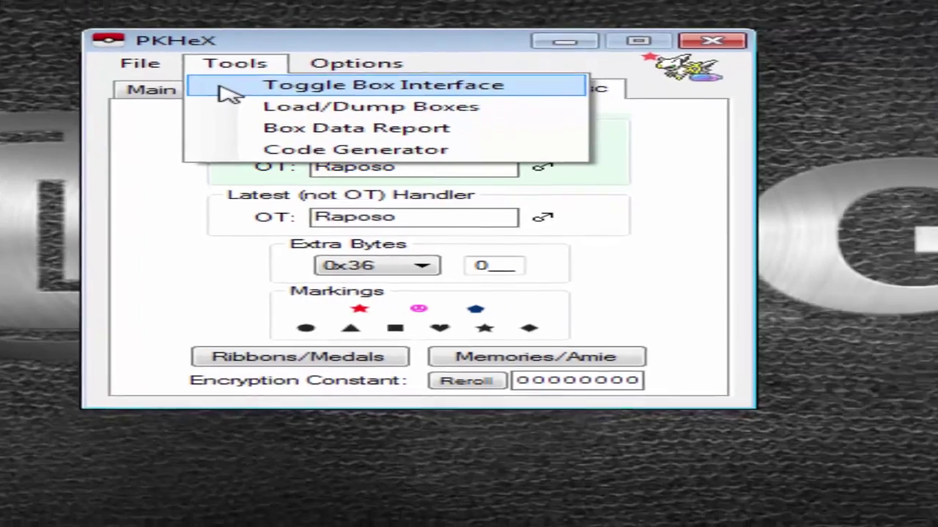
left_click(257, 72)
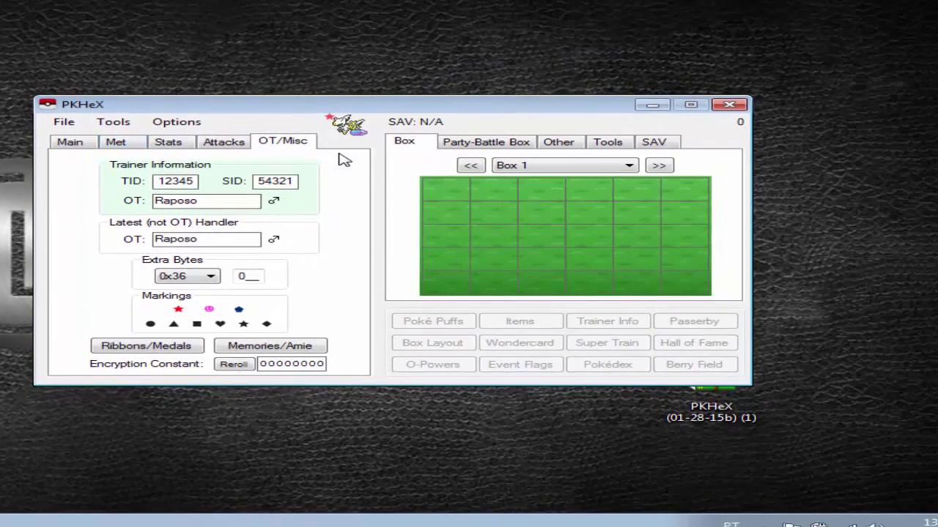
left_click(660, 167)
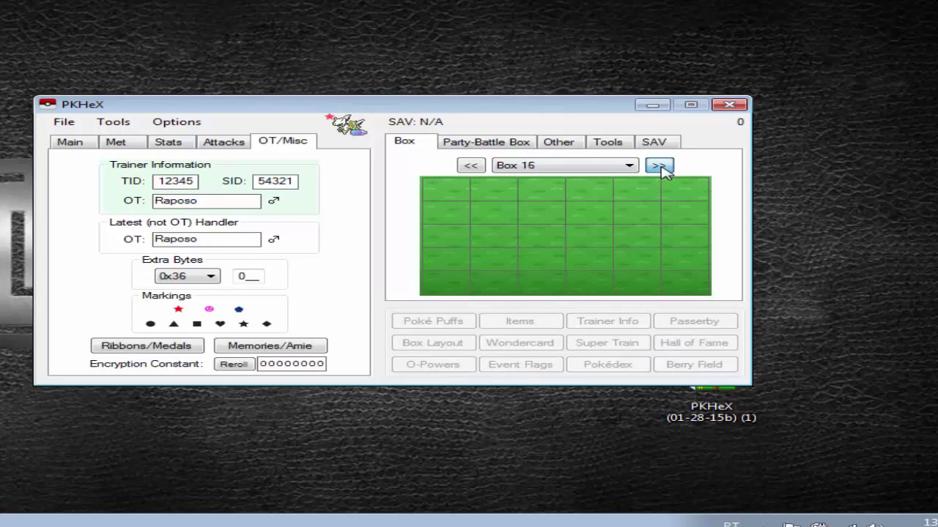
left_click(660, 167)
left_click(660, 167)
left_click(660, 167)
left_click(456, 146)
left_click(404, 143)
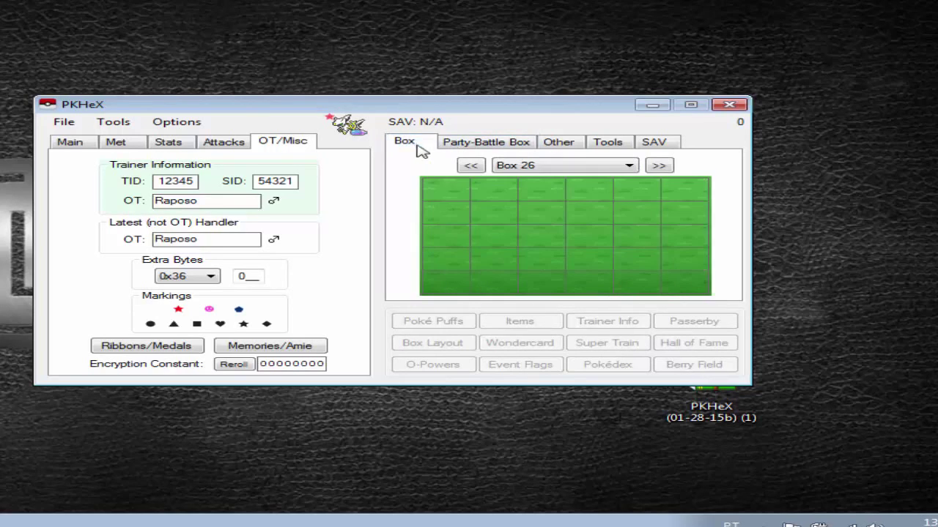
double_click(659, 167)
double_click(659, 167)
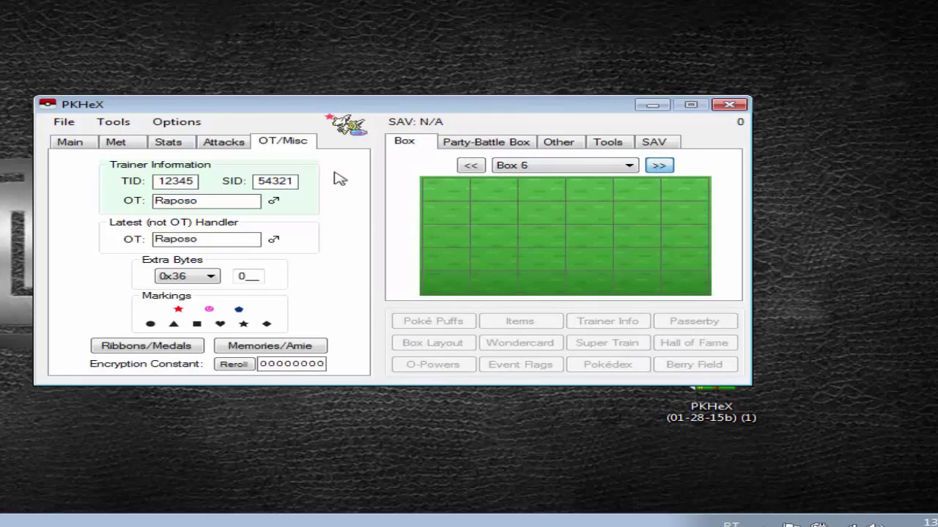
triple_click(464, 166)
left_click(464, 166)
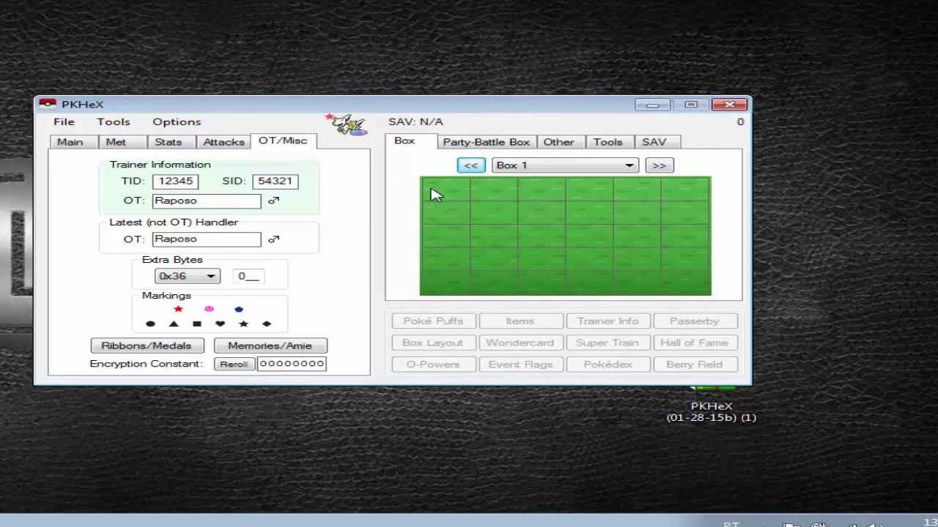
Set the edited Arceus into Box 1's first slot and show the box panel's Tools page.
right_click(433, 195)
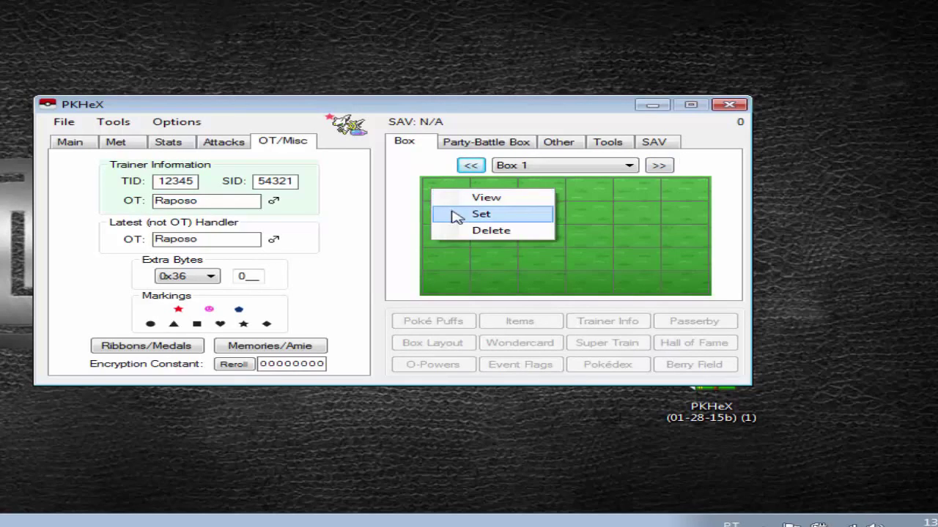
left_click(452, 214)
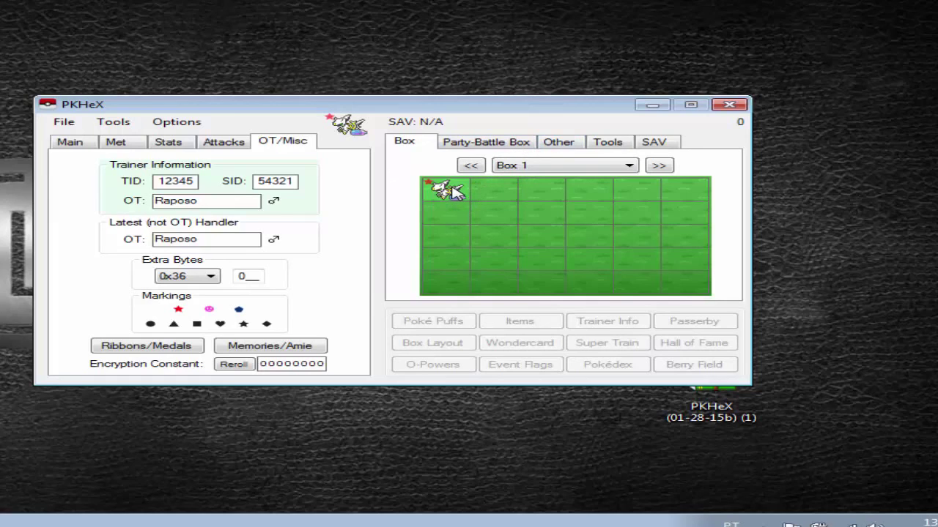
left_click(603, 143)
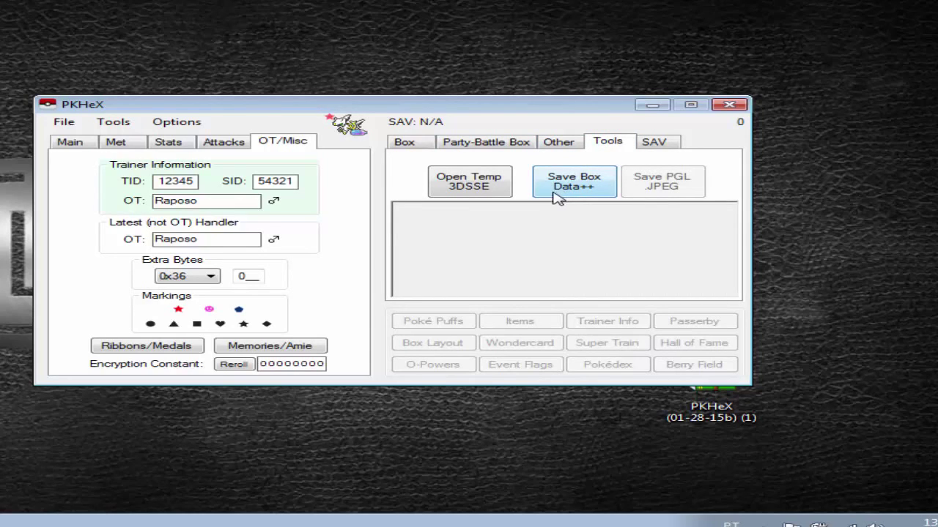
Start a Save Box Data++ export limited to Box 1, with boxdata proposed as the file name.
left_click(554, 183)
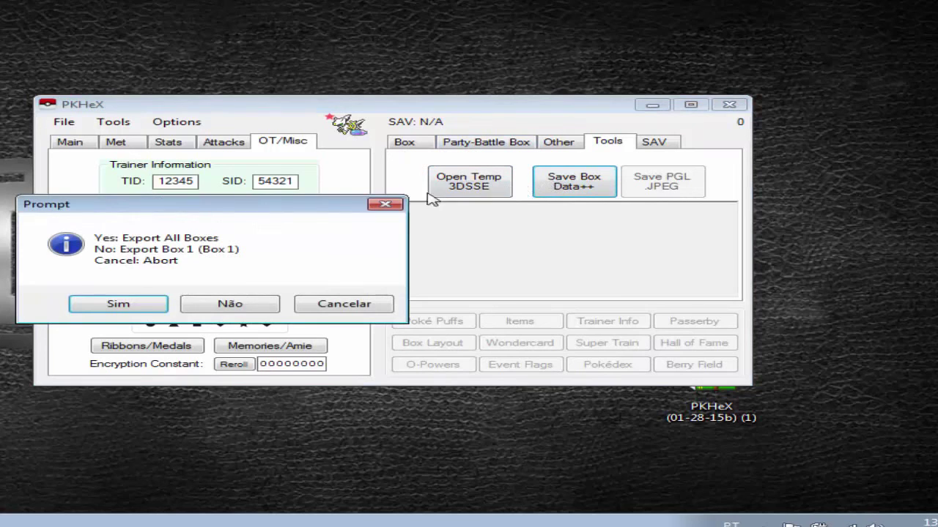
left_click_drag(51, 205, 95, 174)
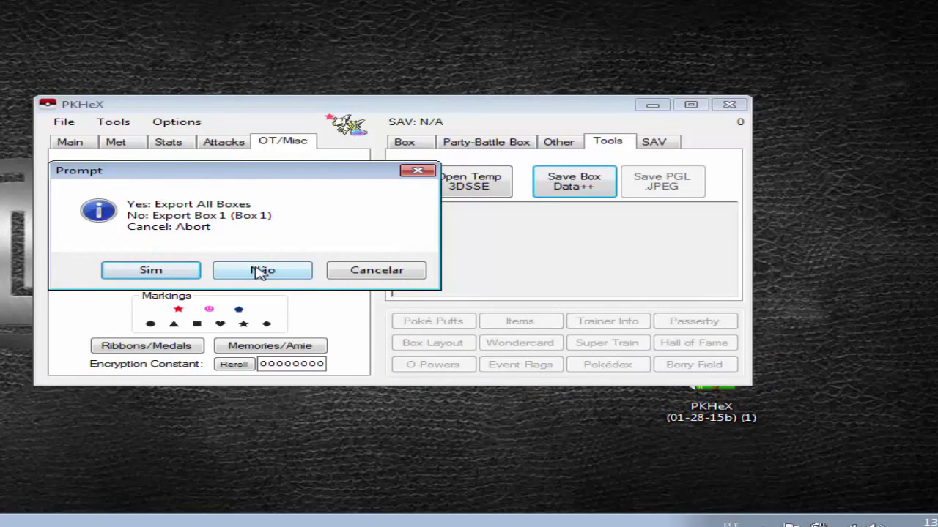
left_click(258, 271)
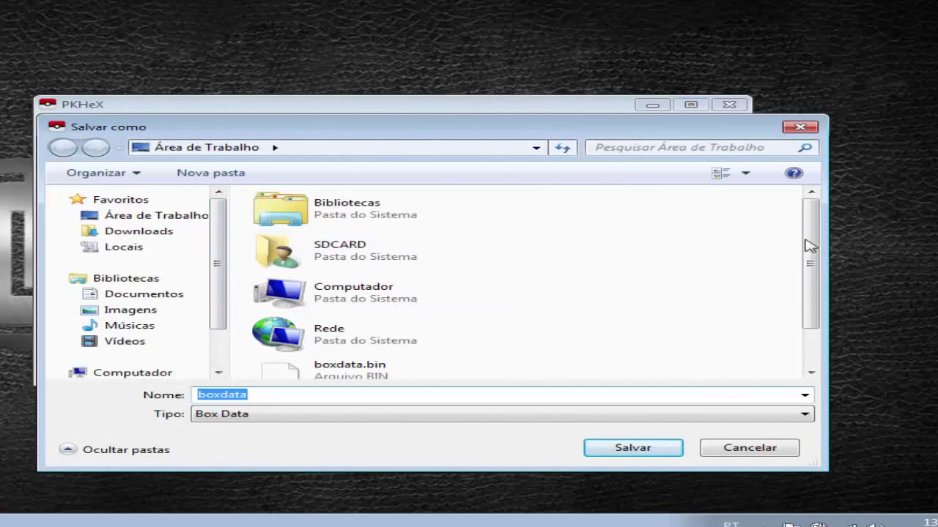
Overwrite boxdata.bin on the desktop with Box 1, then resume Pokémon Alpha Sapphire on the 3DS.
left_click_drag(809, 246, 811, 289)
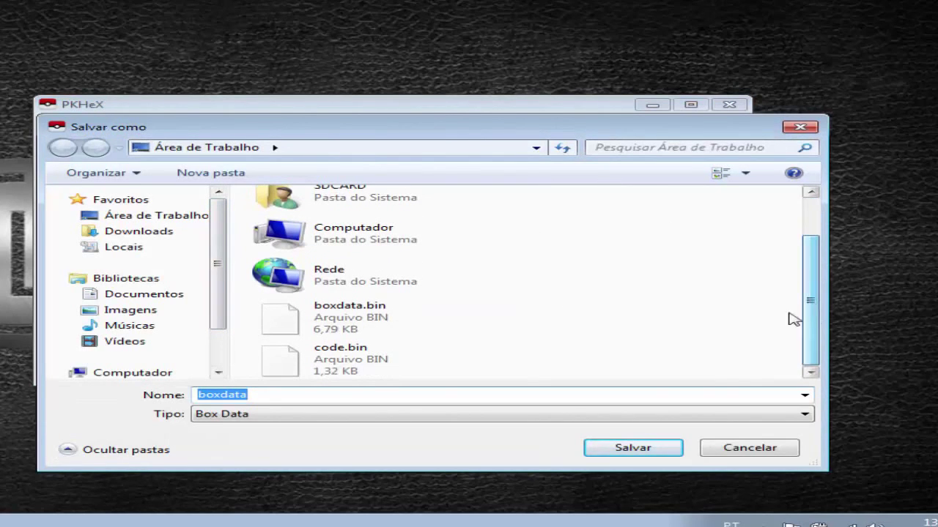
double_click(350, 326)
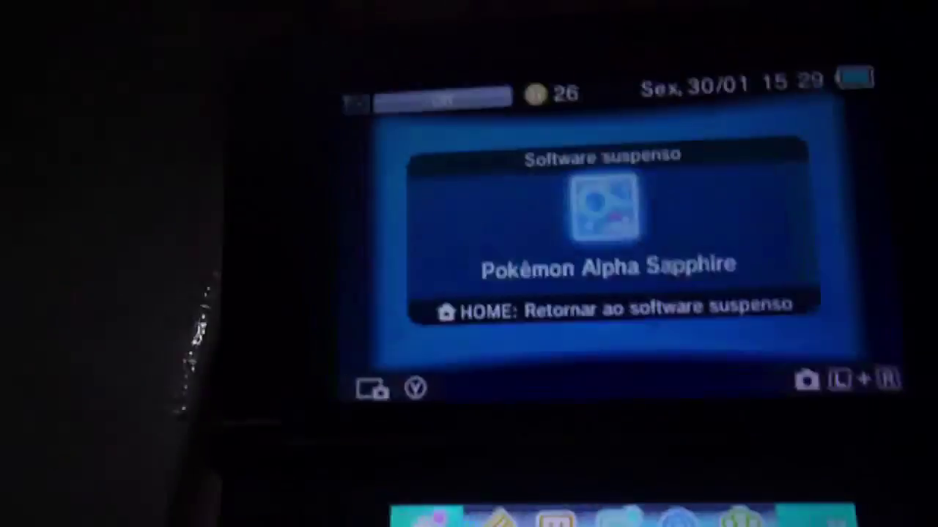
key("Return")
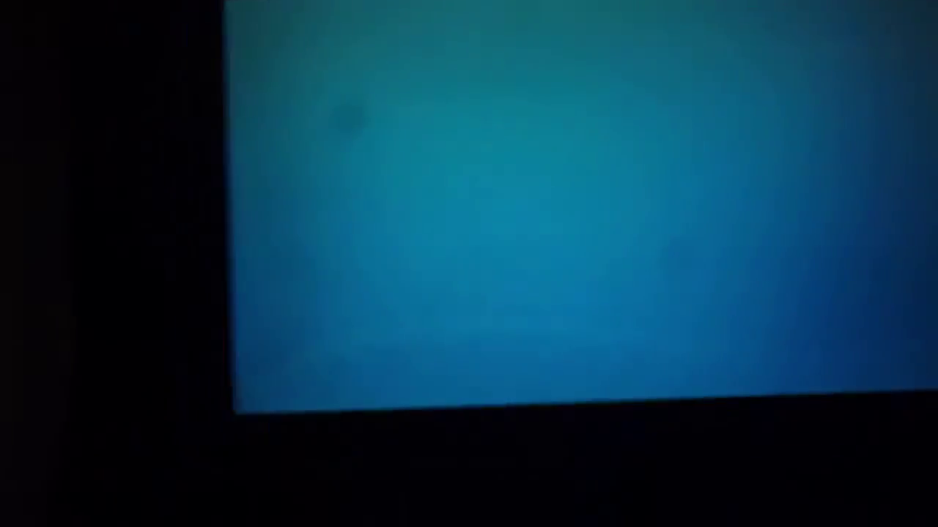